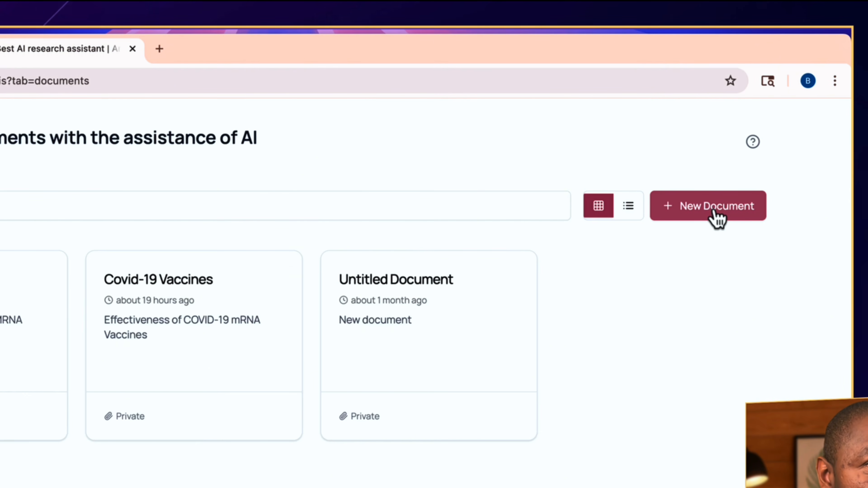
Create a new document titled "Covid-19 Vaccines" with the description "Effectiveness of Covid-19 MRNA Vaccine".
{"action": "mouse_move", "coordinate": [276, 376]}
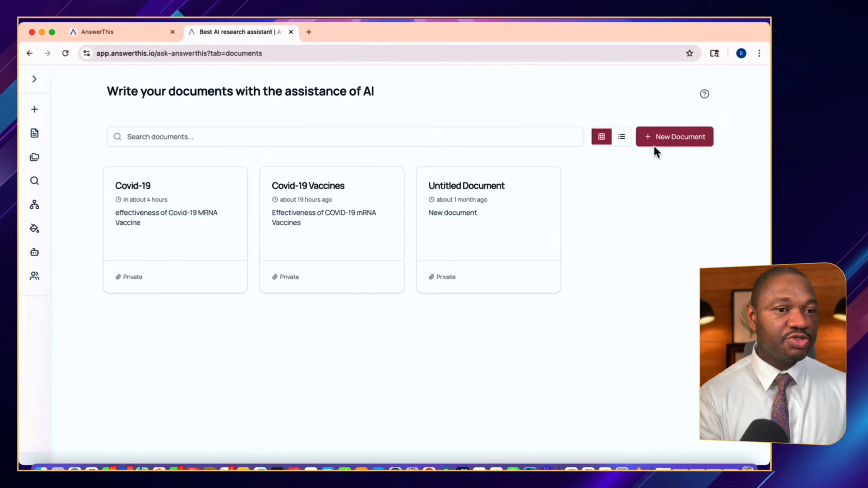
{"action": "left_click", "coordinate": [678, 139]}
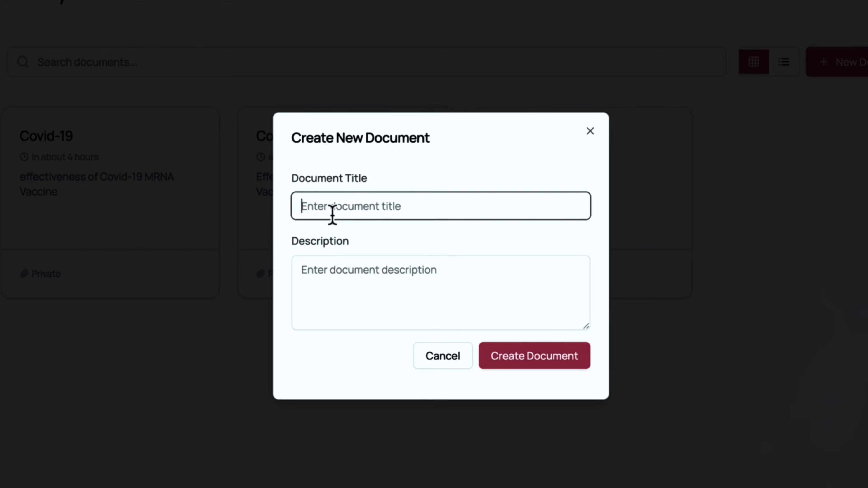
{"action": "type", "text": "c"}
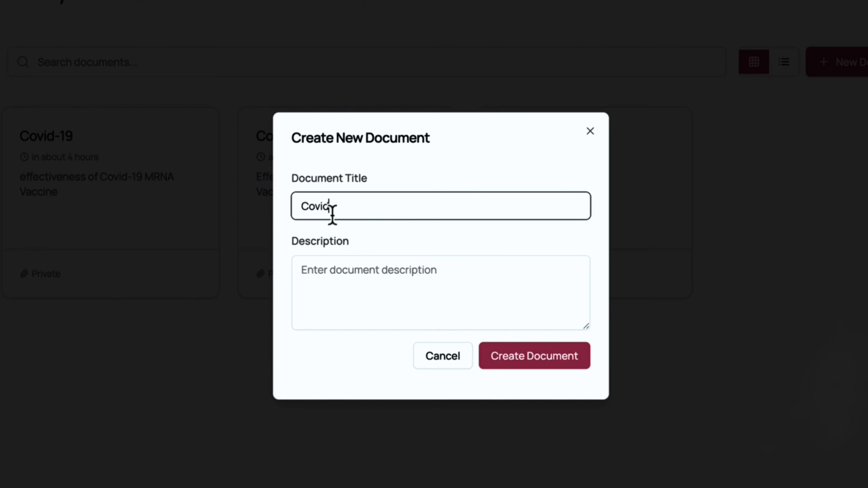
{"action": "type", "text": "ovid-19 Vaccines"}
{"action": "left_click", "coordinate": [351, 283]}
{"action": "type", "text": "Eff"}
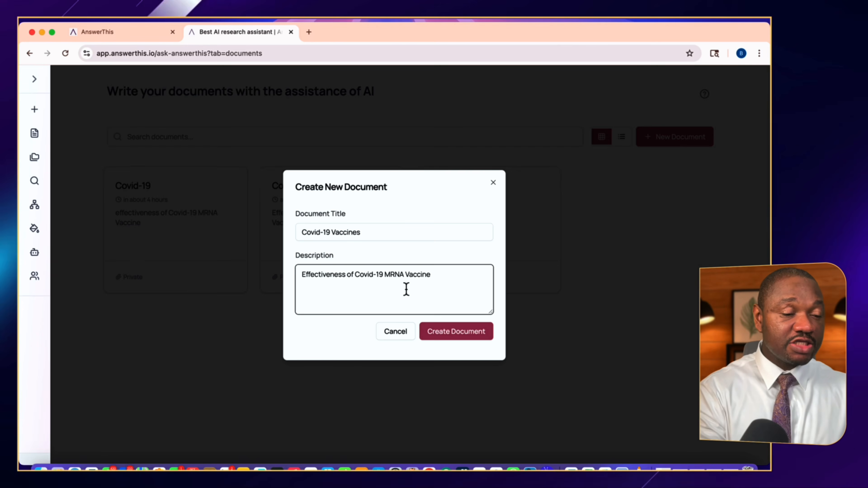
{"action": "left_click", "coordinate": [440, 334]}
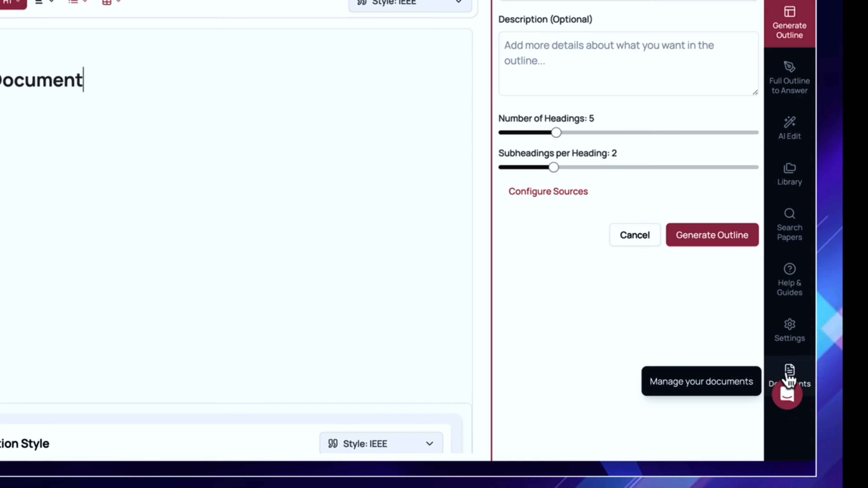
Open the document management, document settings and help guide panels to review them.
{"action": "left_click", "coordinate": [790, 376]}
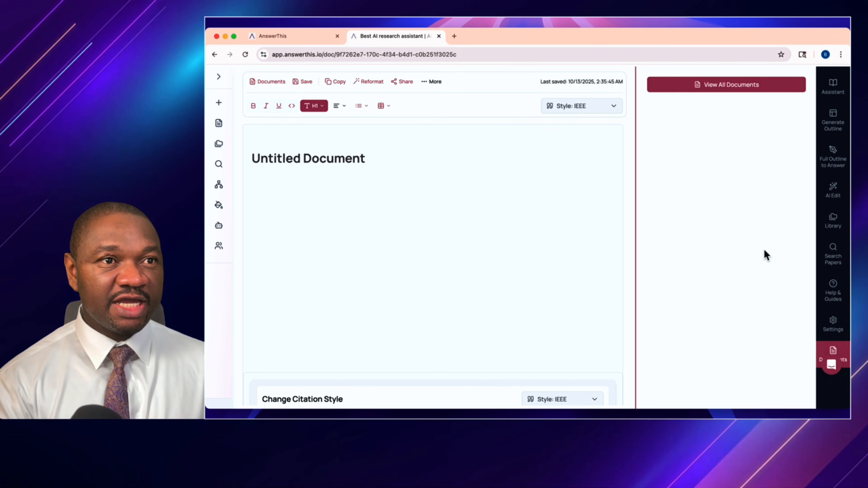
{"action": "left_click", "coordinate": [833, 327]}
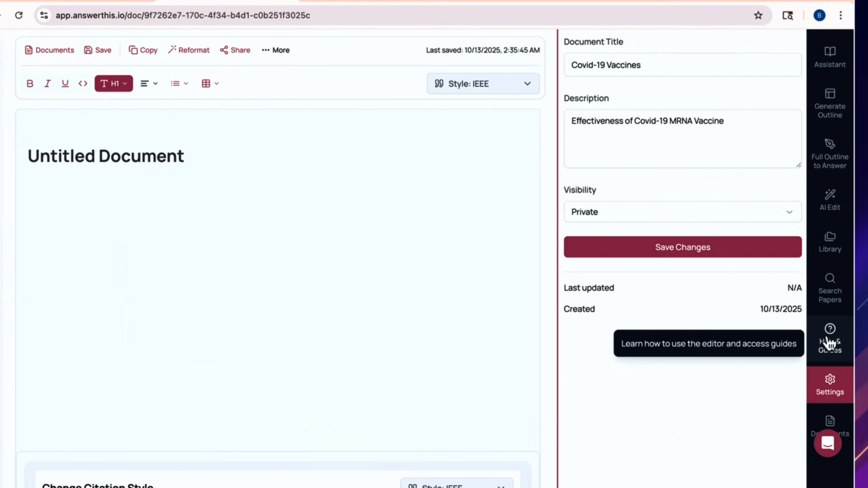
{"action": "left_click", "coordinate": [830, 342]}
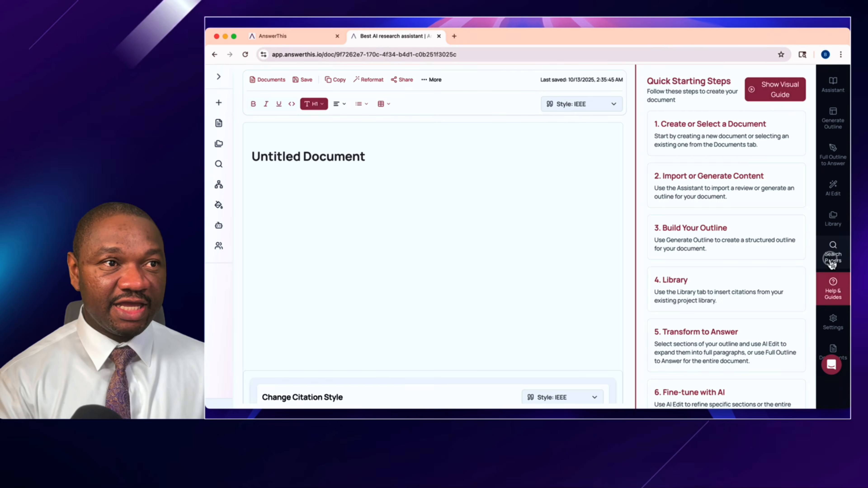
Search papers for "covid-19 vaccines" and browse through the returned results.
{"action": "left_click", "coordinate": [829, 295]}
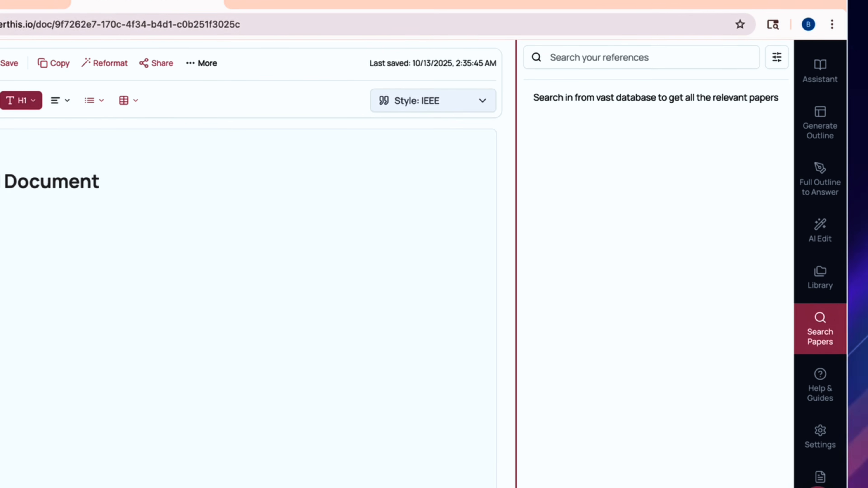
{"action": "left_click", "coordinate": [610, 61]}
{"action": "type", "text": "covi"}
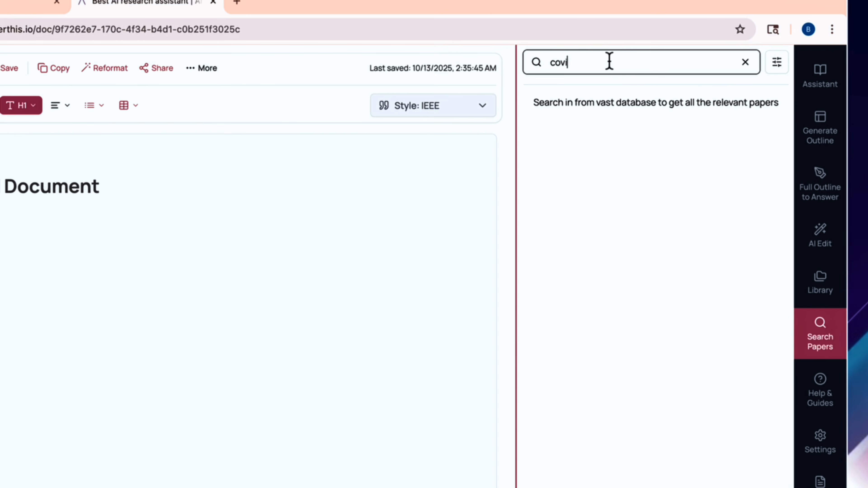
{"action": "type", "text": "d-19 vaccines"}
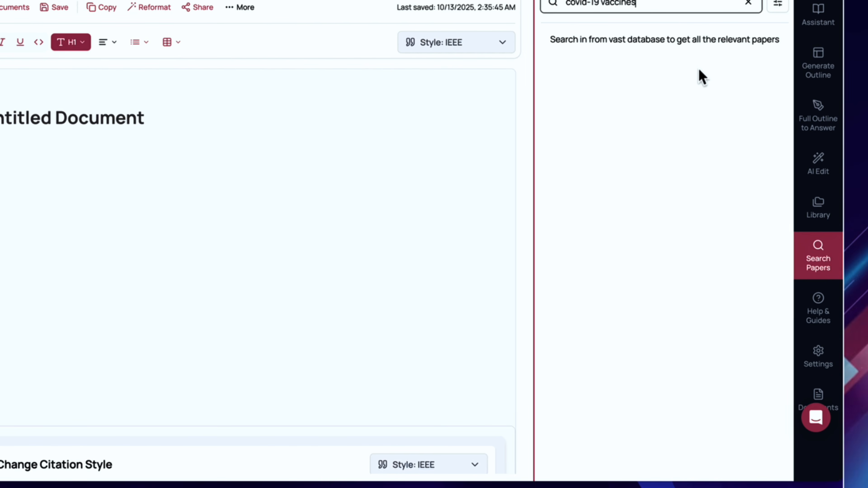
{"action": "key", "text": "Return"}
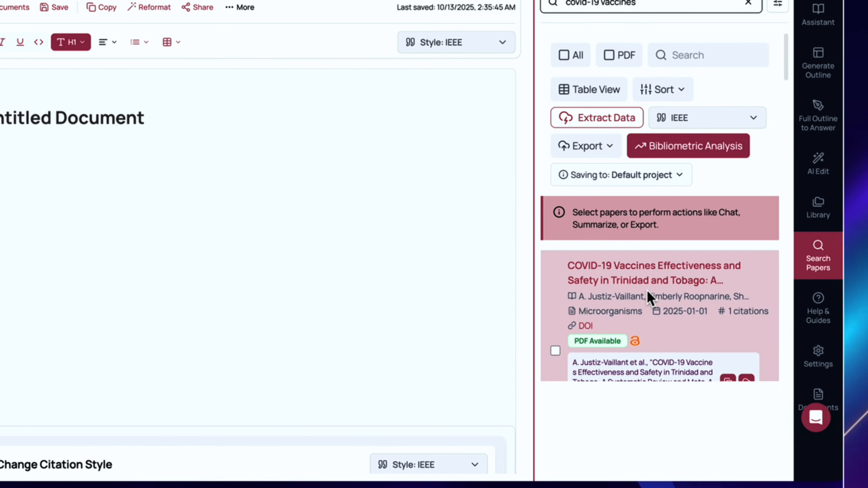
{"action": "scroll", "coordinate": [672, 336], "scroll_direction": "down", "scroll_amount": 5}
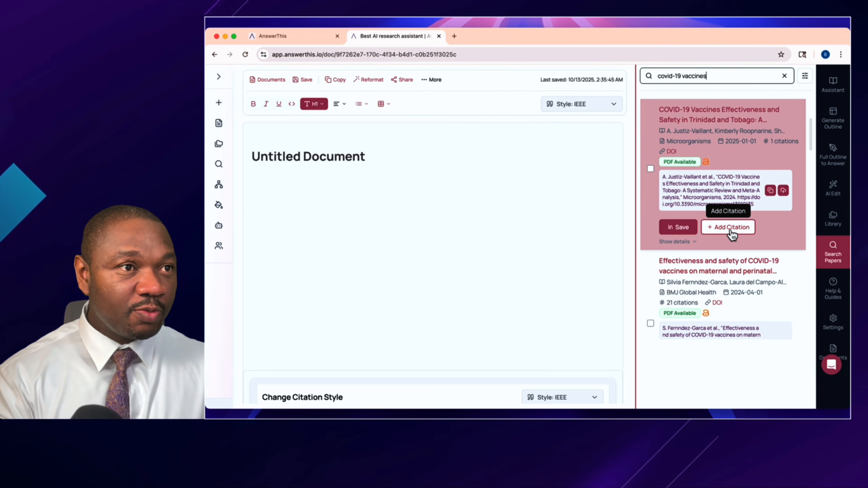
{"action": "scroll", "coordinate": [728, 269], "scroll_direction": "down", "scroll_amount": 3}
{"action": "scroll", "coordinate": [728, 268], "scroll_direction": "down", "scroll_amount": 5}
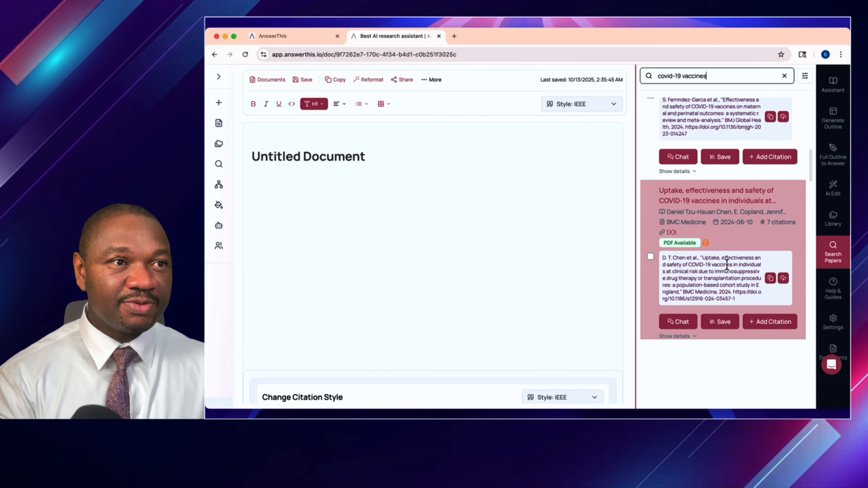
{"action": "scroll", "coordinate": [727, 265], "scroll_direction": "down", "scroll_amount": 4}
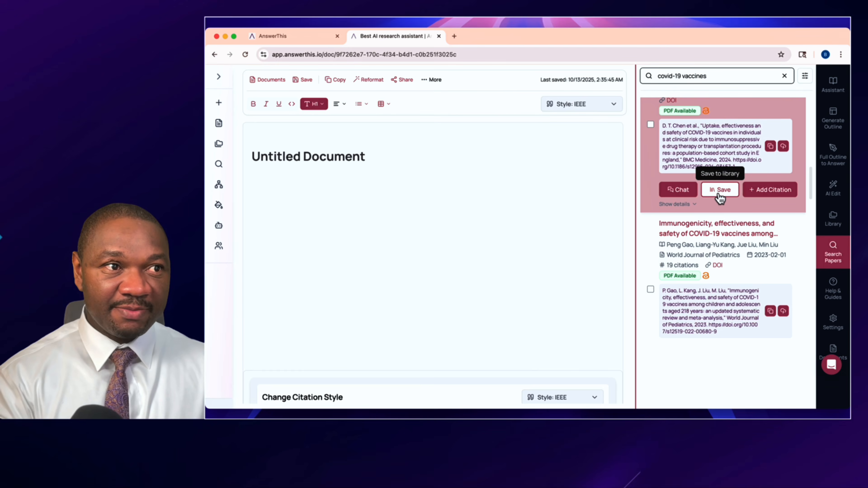
Open the Library panel and its source selector, then view the Full Outline to Answer and Generate Outline panels.
{"action": "left_click", "coordinate": [838, 223]}
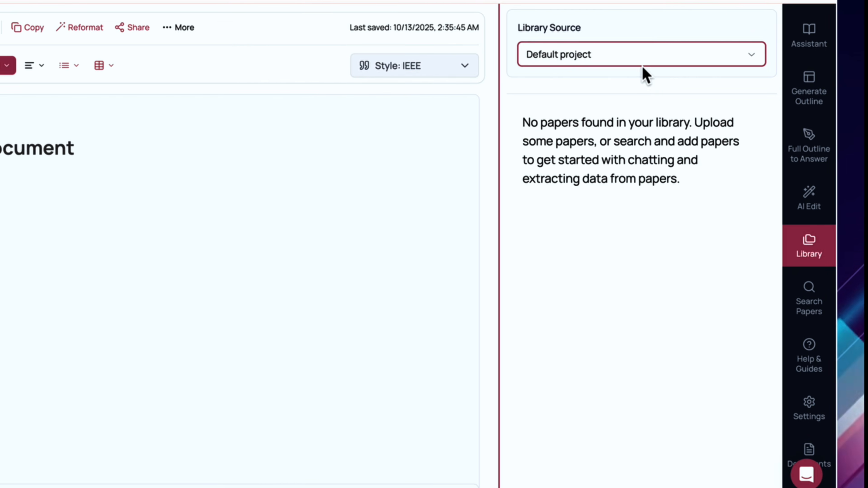
{"action": "left_click", "coordinate": [644, 57]}
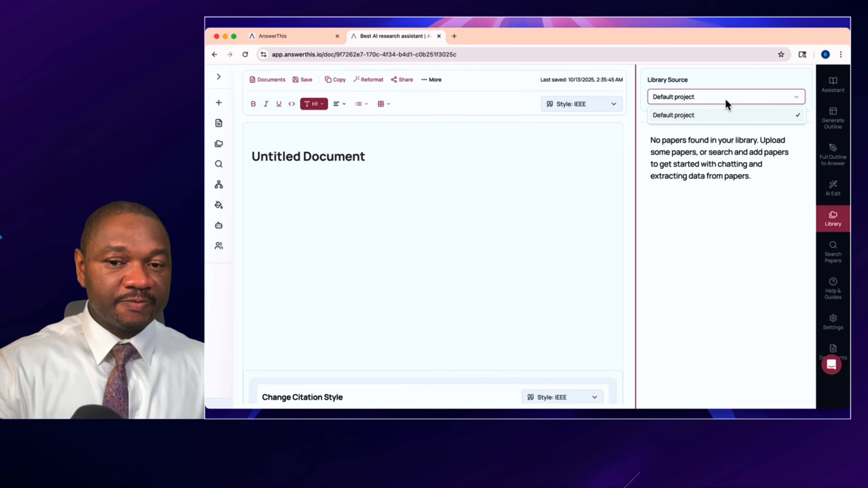
{"action": "left_click", "coordinate": [809, 146]}
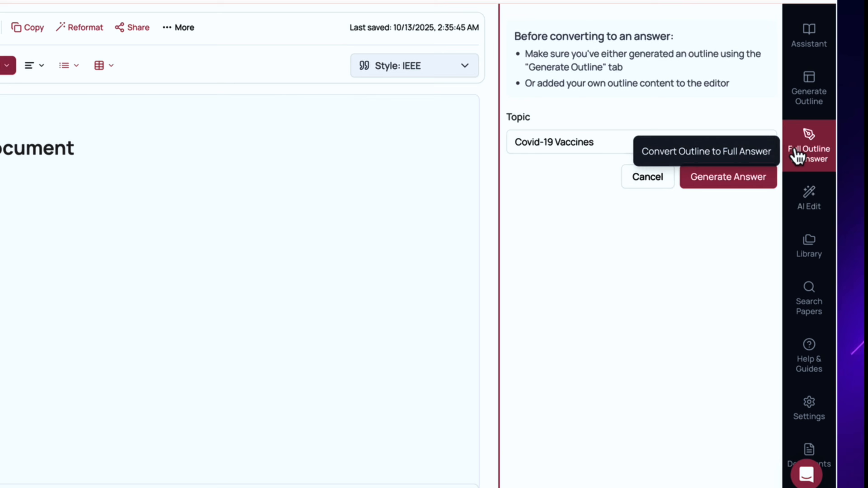
{"action": "left_click", "coordinate": [809, 100]}
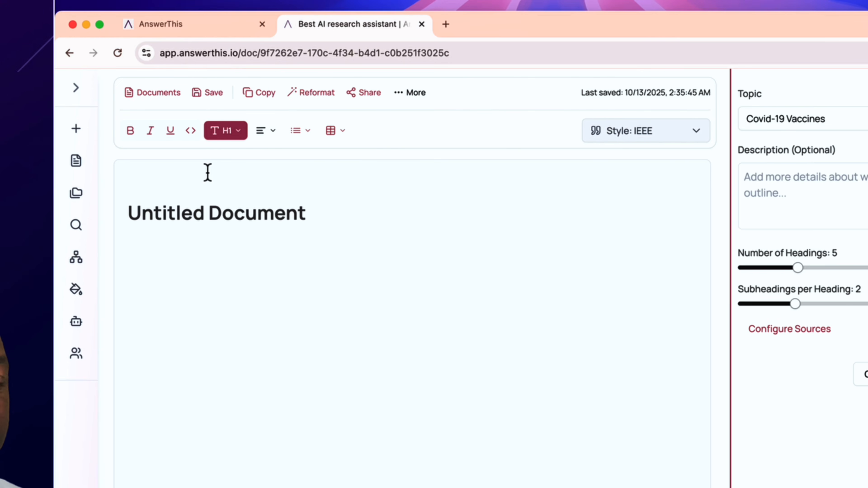
Inspect the table insertion and list formatting options of the editor.
{"action": "scroll", "coordinate": [208, 173], "scroll_direction": "down", "scroll_amount": 1}
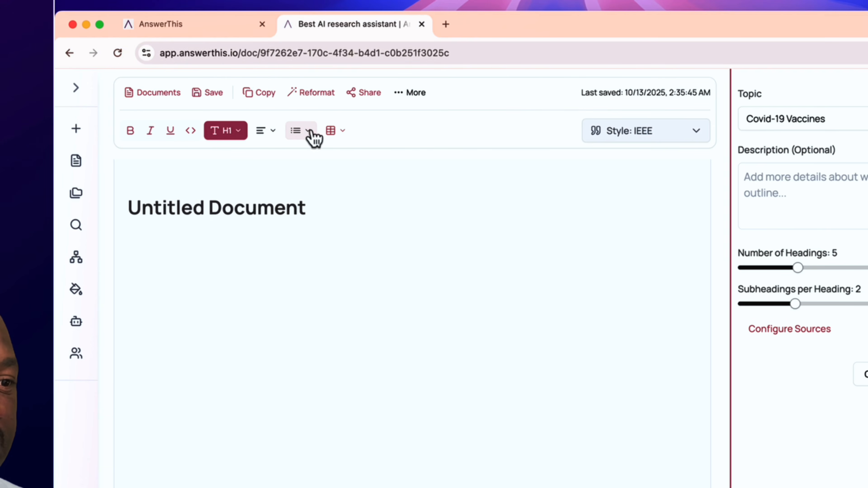
{"action": "left_click", "coordinate": [342, 132]}
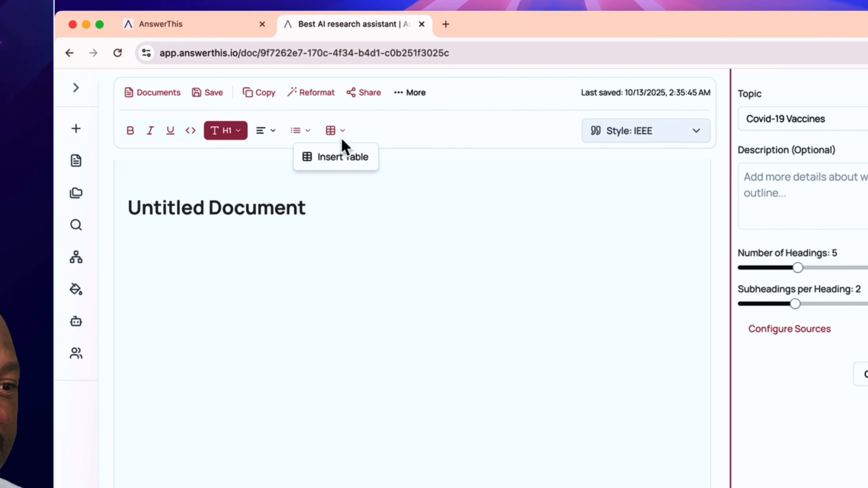
{"action": "left_click", "coordinate": [308, 131]}
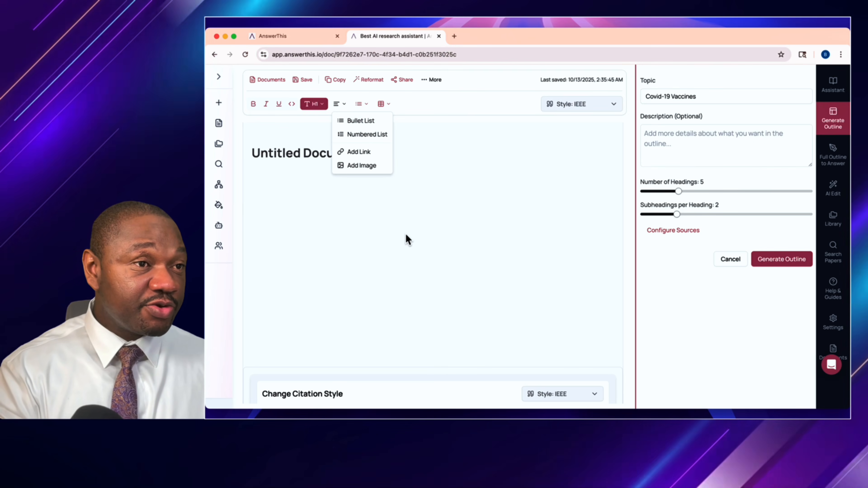
{"action": "left_click", "coordinate": [406, 238]}
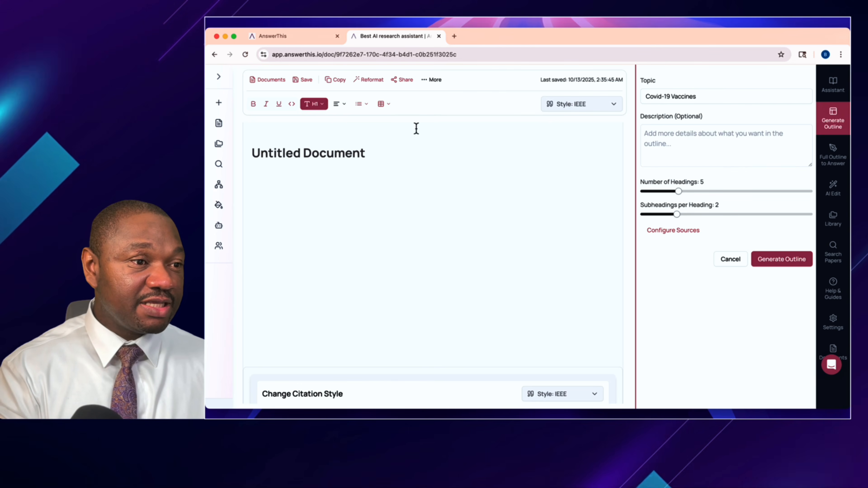
Open the document's Share dialog and close it without inviting anyone.
{"action": "left_click", "coordinate": [399, 85]}
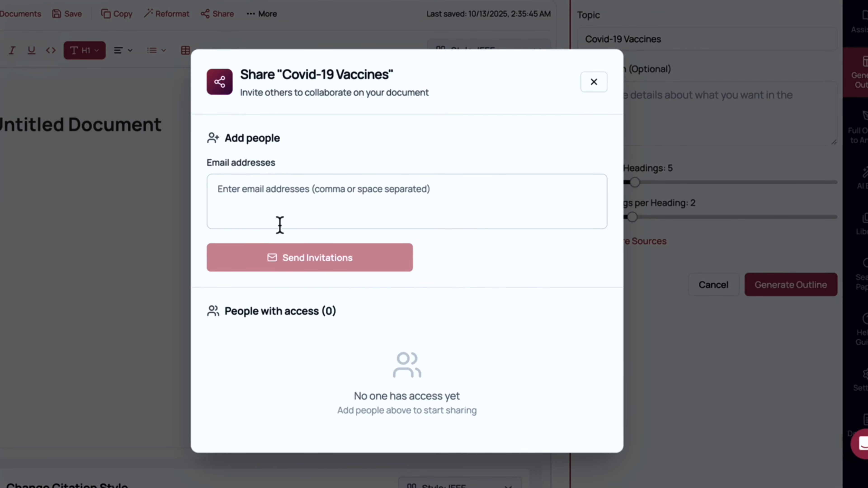
{"action": "left_click", "coordinate": [593, 83]}
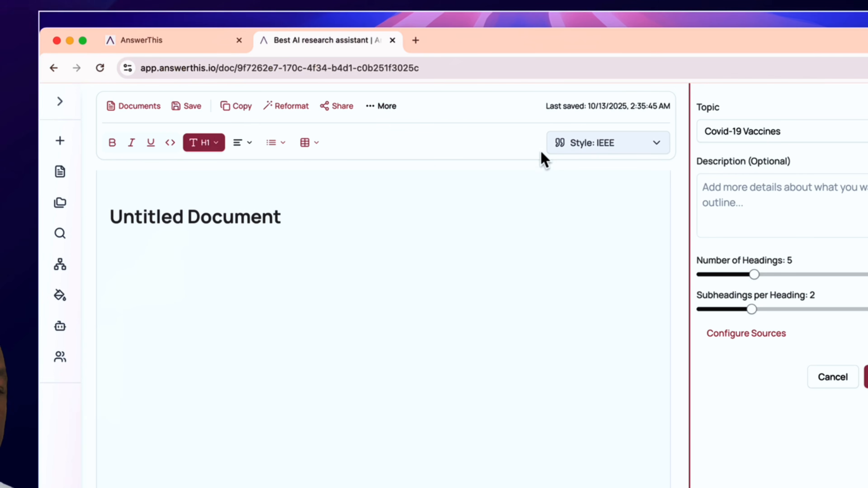
Review the More options and the citation style list without changing anything.
{"action": "left_click", "coordinate": [388, 115]}
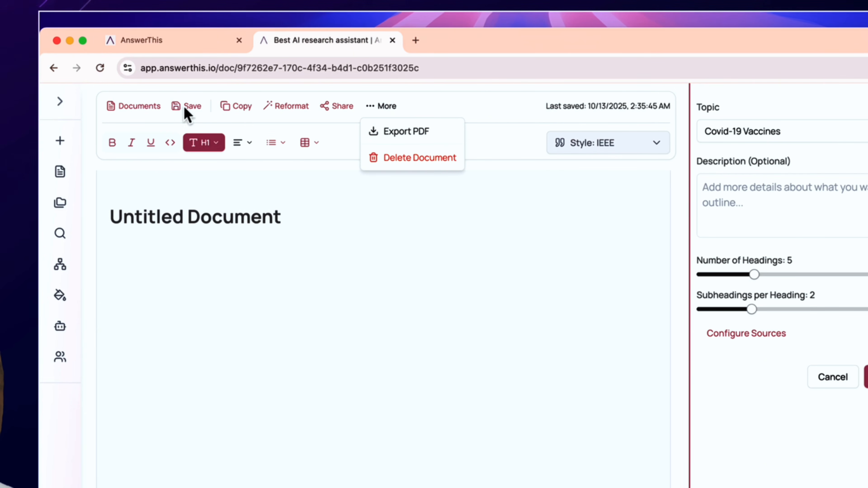
{"action": "left_click", "coordinate": [371, 293]}
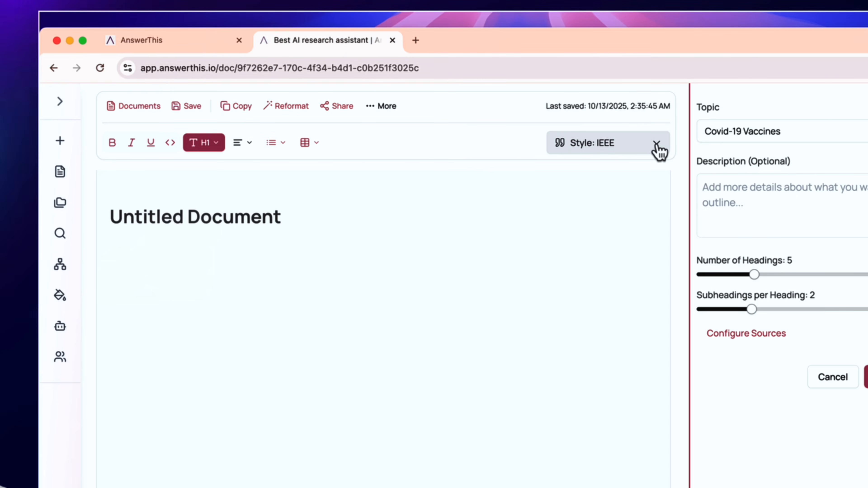
{"action": "left_click", "coordinate": [658, 145]}
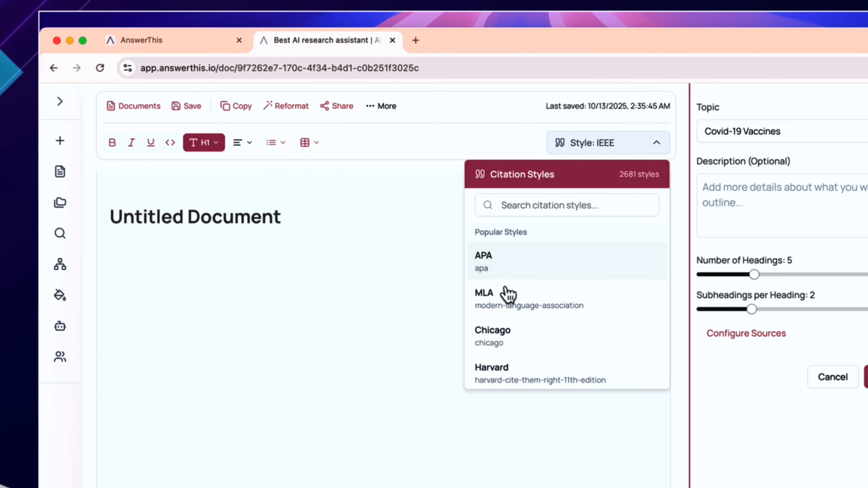
{"action": "left_click", "coordinate": [344, 395]}
Create a new AI Writer document titled Covid-19 Vaccines with a description about the effectiveness of MRNA vaccines.
{"action": "scroll", "coordinate": [361, 389], "scroll_direction": "down", "scroll_amount": 4}
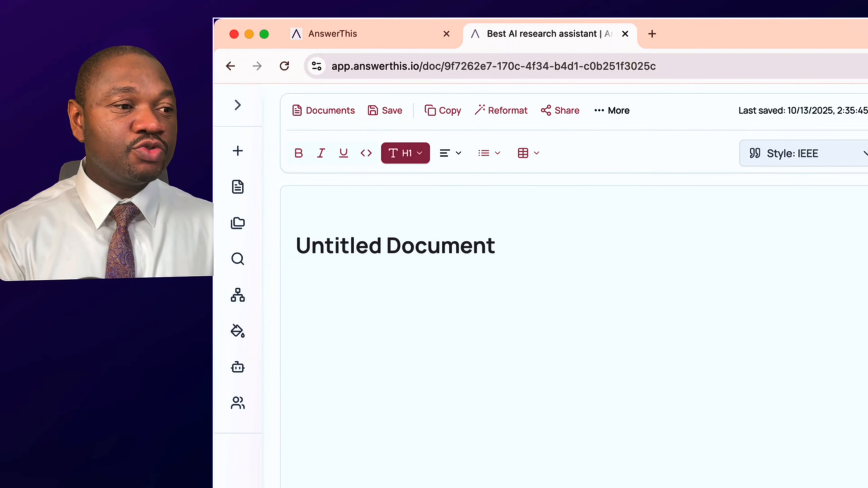
{"action": "mouse_move", "coordinate": [182, 108]}
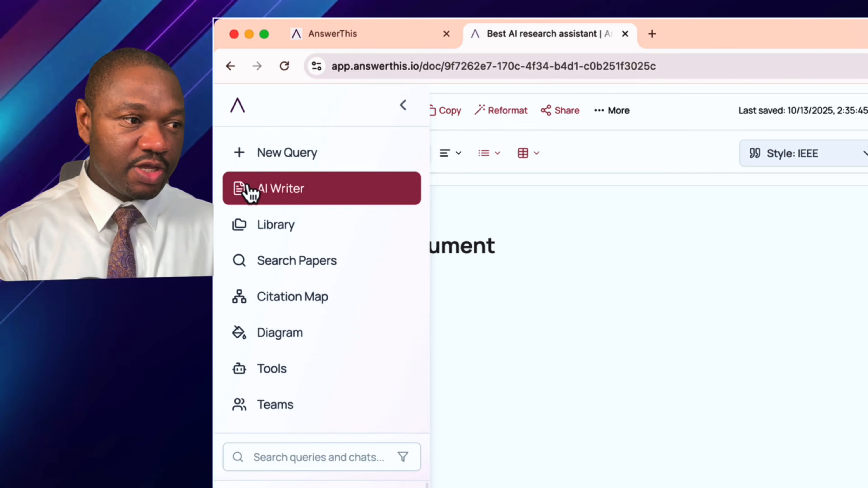
{"action": "left_click", "coordinate": [276, 197]}
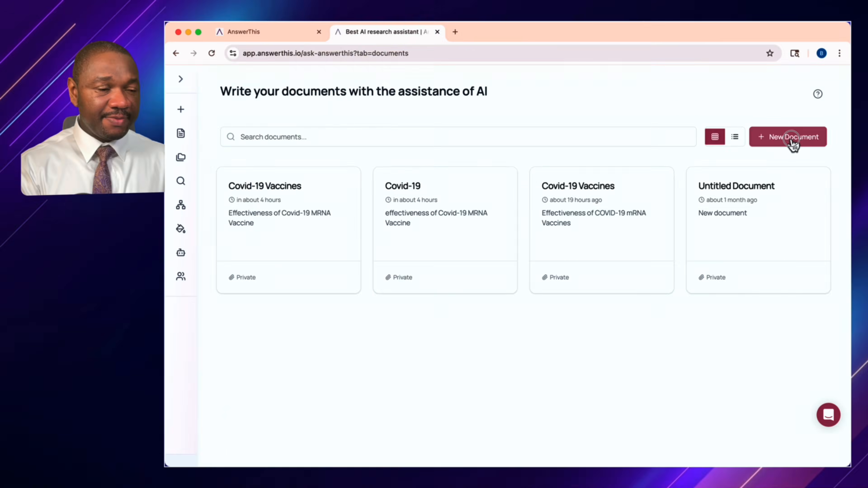
{"action": "left_click", "coordinate": [792, 143]}
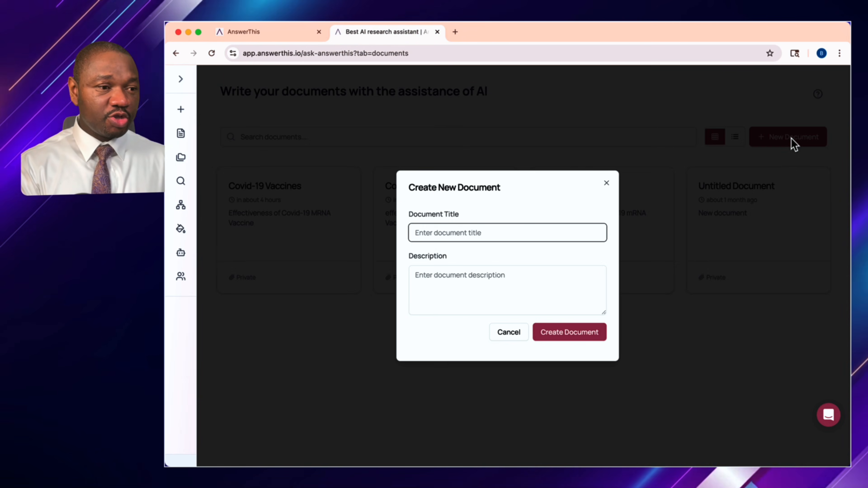
{"action": "type", "text": "C"}
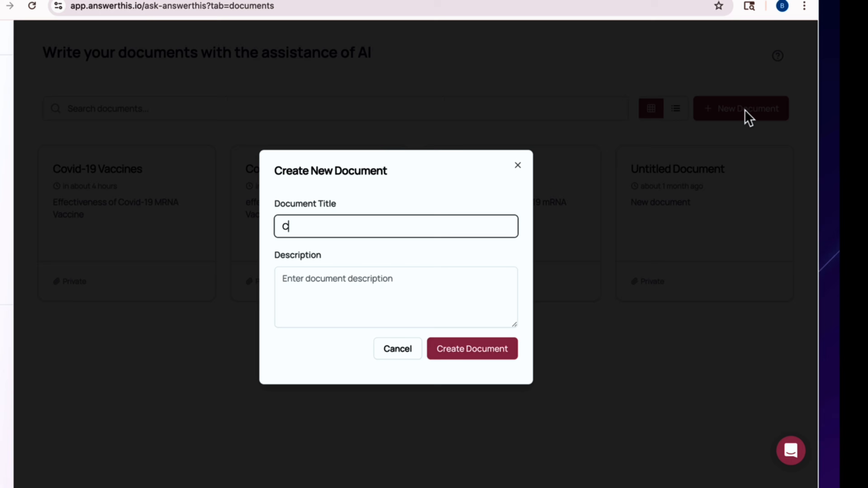
{"action": "type", "text": "ovid-19 "}
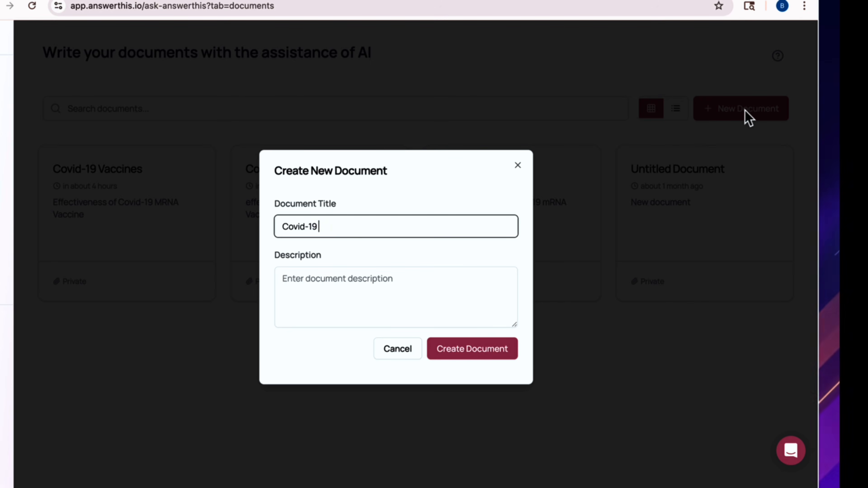
{"action": "type", "text": "Vaccines"}
{"action": "left_click", "coordinate": [397, 283]}
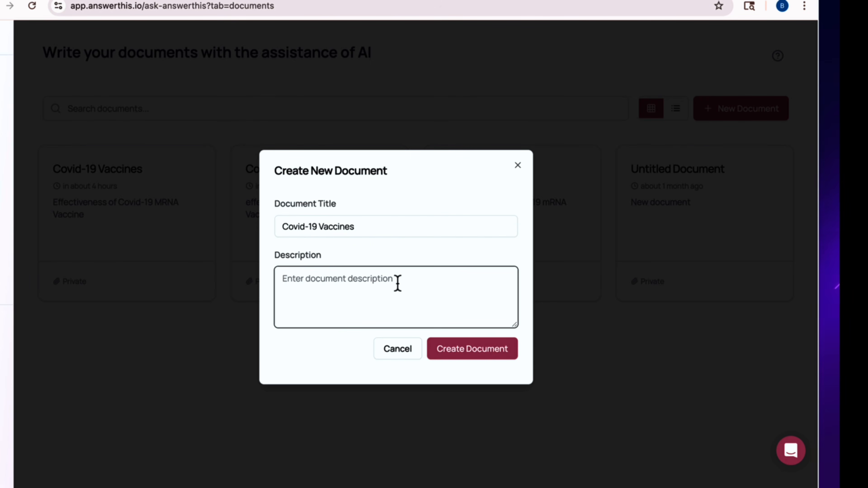
{"action": "type", "text": "Effectiveness of MRNA VAccines"}
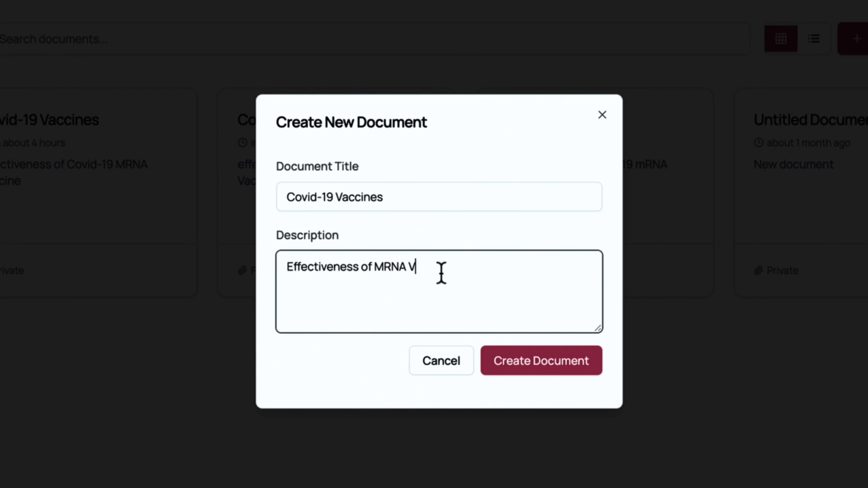
{"action": "left_click", "coordinate": [534, 368]}
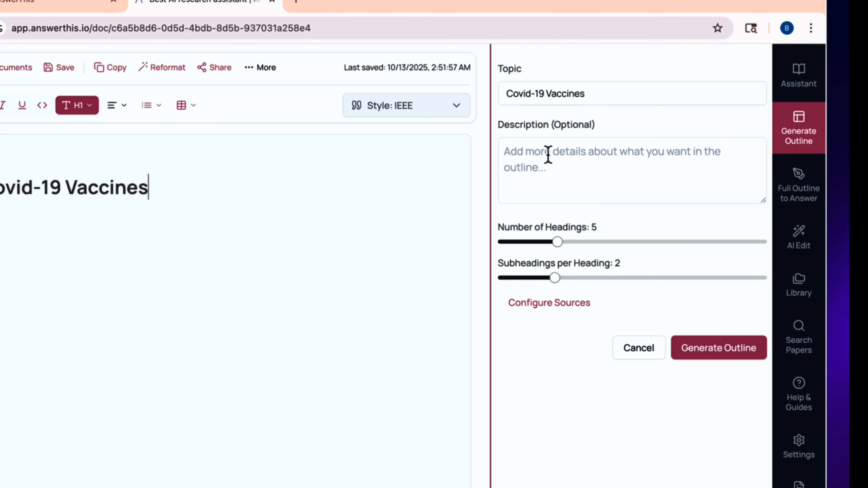
Describe the outline as 'Effectiveness of covid-19 MRNA vaccines' and set the minimum citations source filter to 10.
{"action": "left_click", "coordinate": [541, 152]}
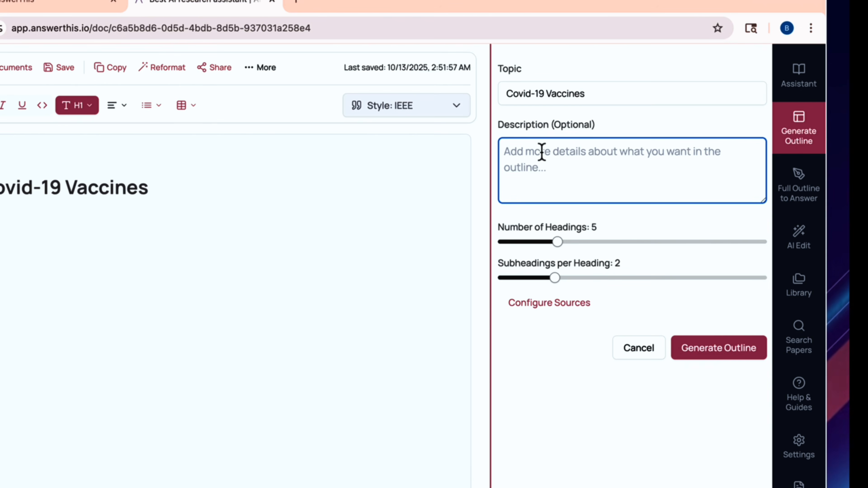
{"action": "type", "text": "E"}
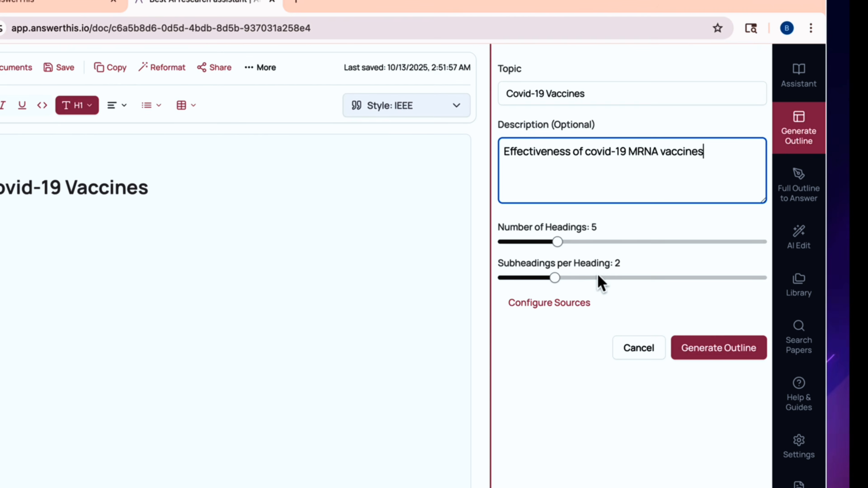
{"action": "left_click", "coordinate": [543, 307]}
{"action": "scroll", "coordinate": [567, 359], "scroll_direction": "down", "scroll_amount": 6}
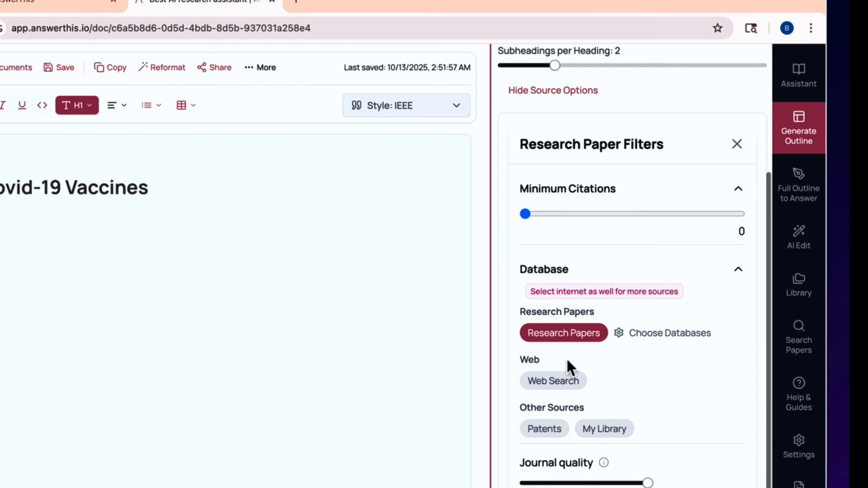
{"action": "left_click_drag", "start_coordinate": [527, 216], "coordinate": [619, 215]}
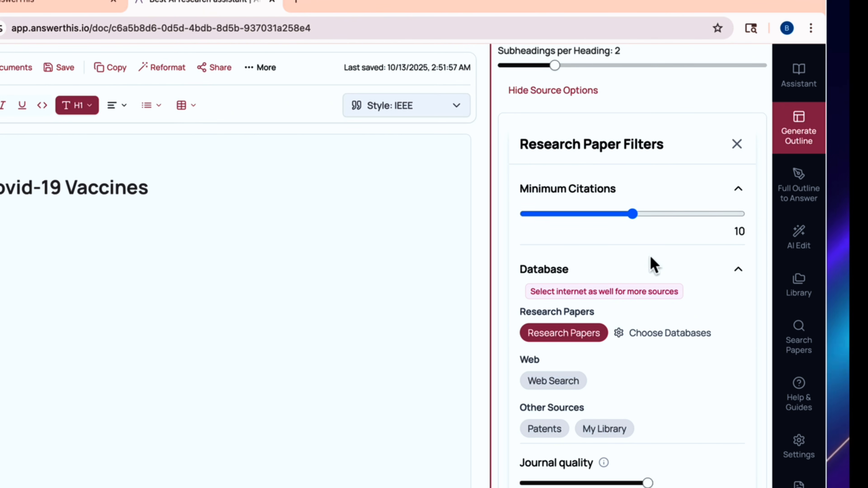
Show the research paper database choices and generate the outline.
{"action": "scroll", "coordinate": [659, 285], "scroll_direction": "down", "scroll_amount": 3}
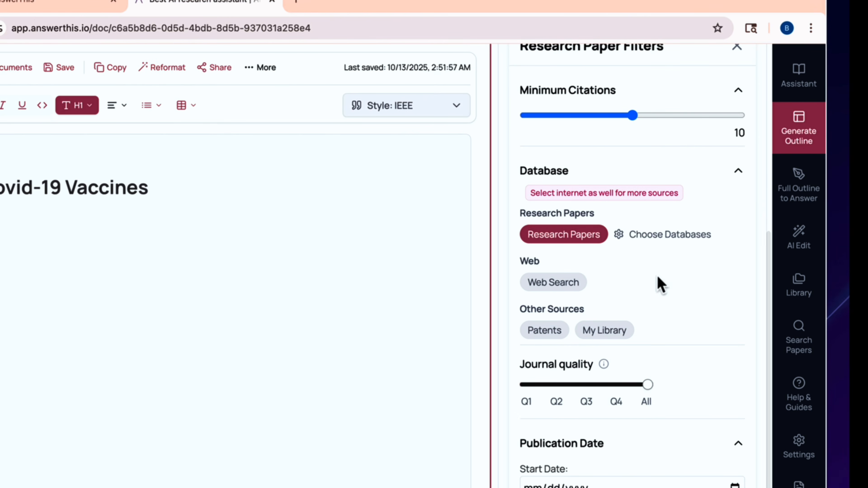
{"action": "scroll", "coordinate": [612, 209], "scroll_direction": "down", "scroll_amount": 2}
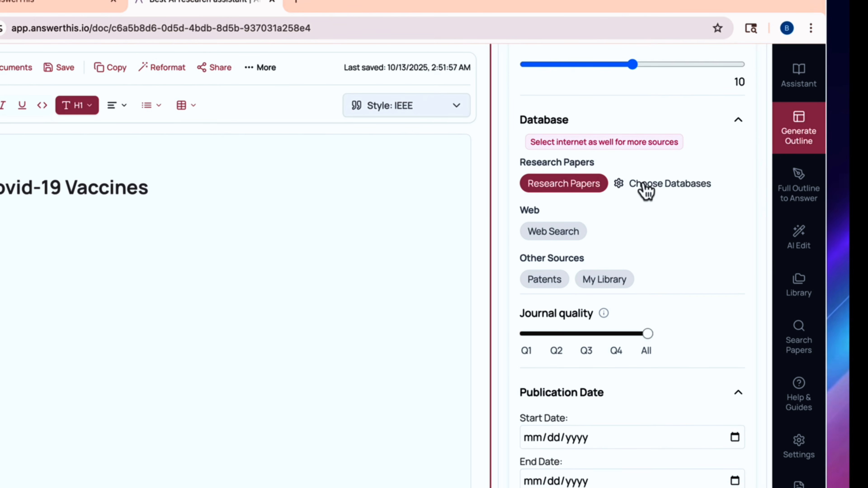
{"action": "left_click", "coordinate": [645, 187]}
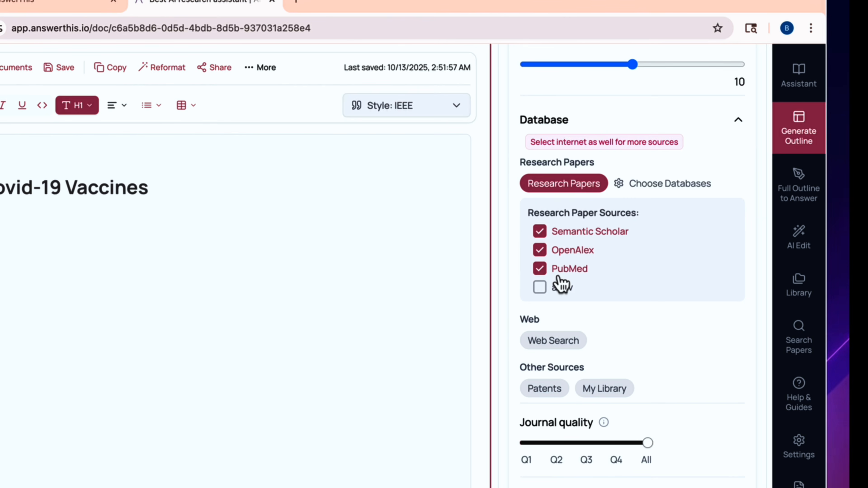
{"action": "scroll", "coordinate": [607, 309], "scroll_direction": "down", "scroll_amount": 3}
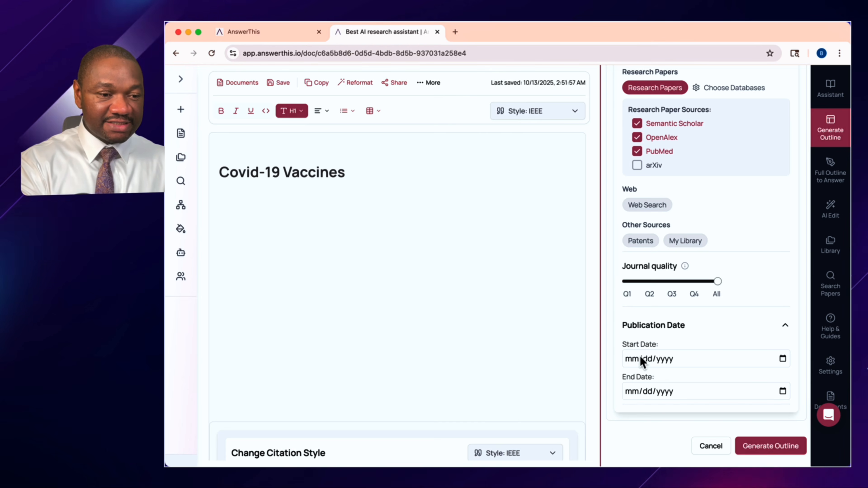
{"action": "scroll", "coordinate": [724, 327], "scroll_direction": "up", "scroll_amount": 10}
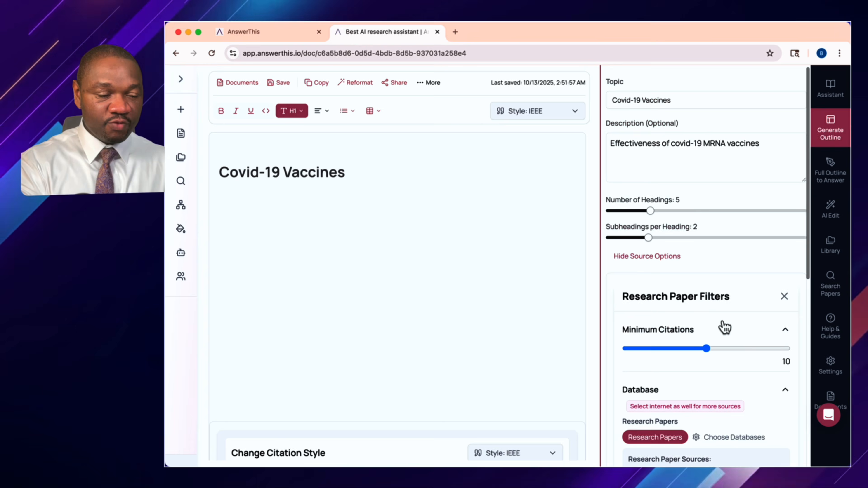
{"action": "scroll", "coordinate": [723, 327], "scroll_direction": "down", "scroll_amount": 10}
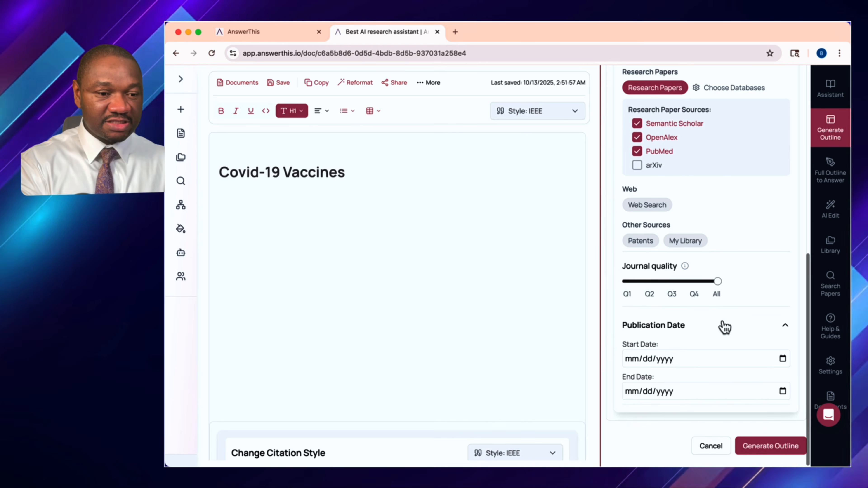
{"action": "left_click", "coordinate": [759, 446]}
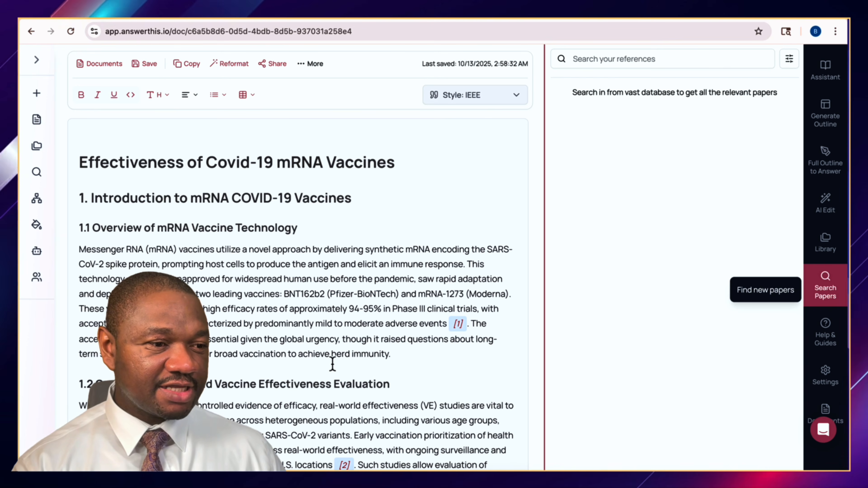
Change the generated document's citation style to APA.
{"action": "scroll", "coordinate": [333, 360], "scroll_direction": "down", "scroll_amount": 5}
{"action": "scroll", "coordinate": [333, 363], "scroll_direction": "down", "scroll_amount": 6}
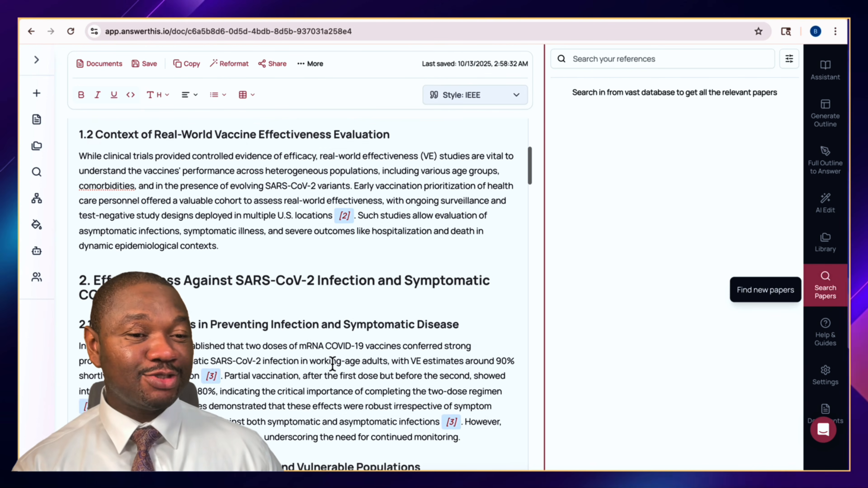
{"action": "scroll", "coordinate": [333, 363], "scroll_direction": "down", "scroll_amount": 4}
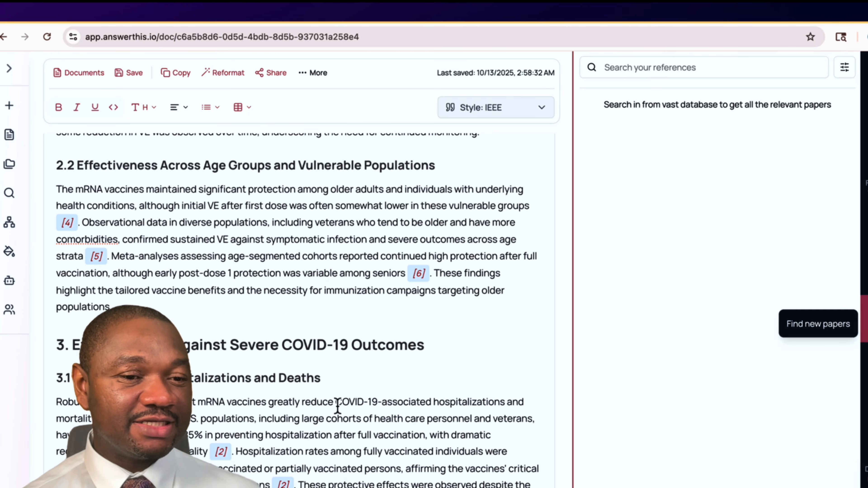
{"action": "scroll", "coordinate": [338, 407], "scroll_direction": "down", "scroll_amount": 5}
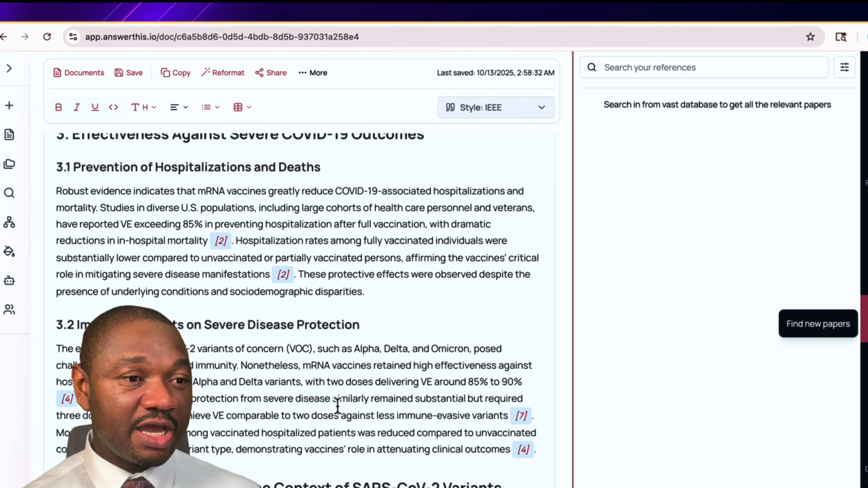
{"action": "scroll", "coordinate": [338, 406], "scroll_direction": "up", "scroll_amount": 15}
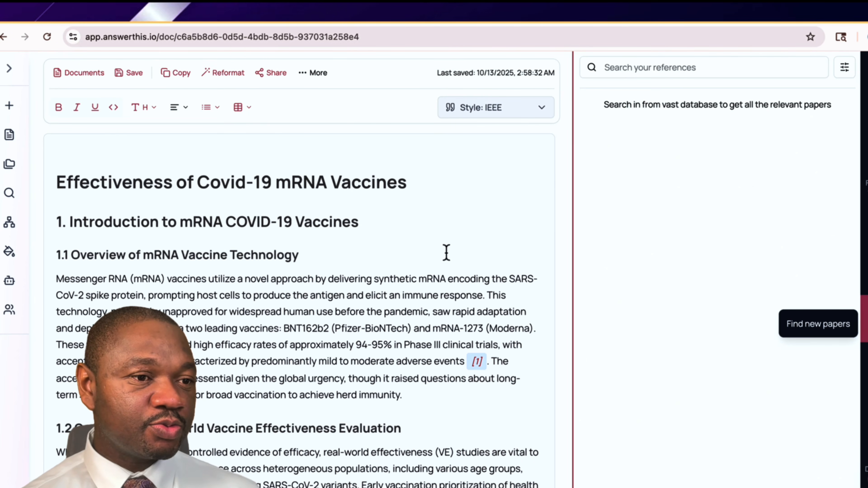
{"action": "left_click", "coordinate": [542, 112]}
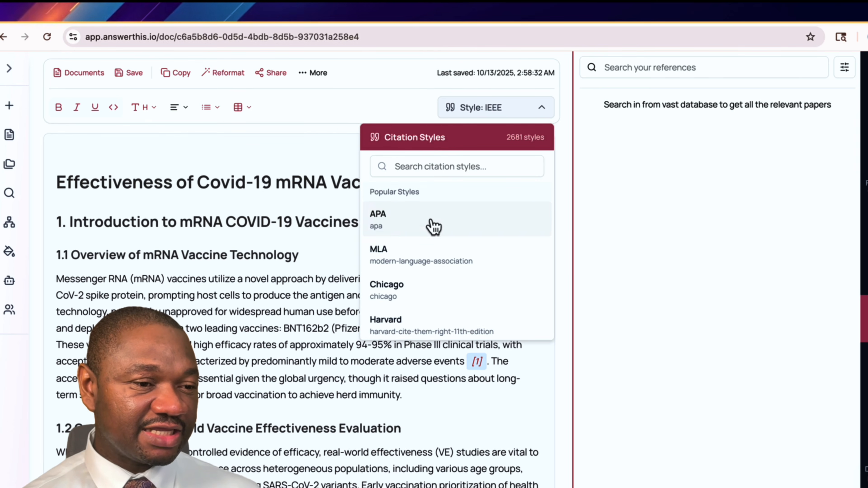
{"action": "left_click", "coordinate": [396, 228]}
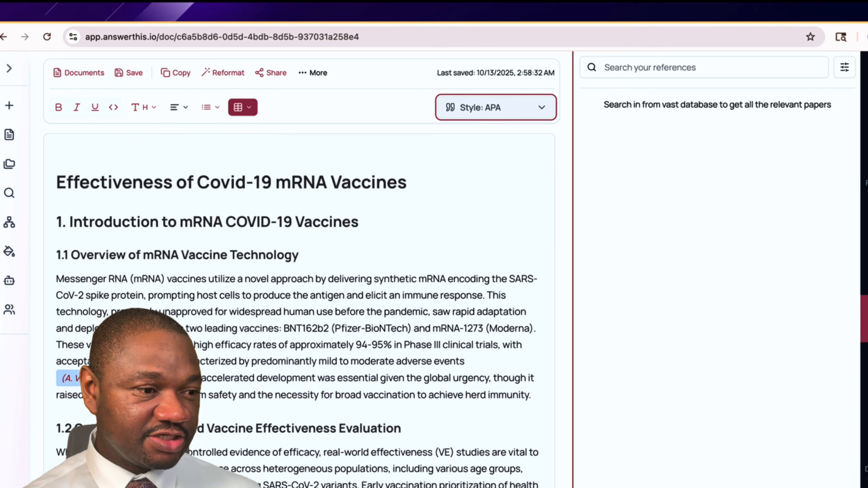
Rephrase the opening sentence of the Overview of mRNA Vaccine Technology paragraph.
{"action": "scroll", "coordinate": [333, 387], "scroll_direction": "down", "scroll_amount": 5}
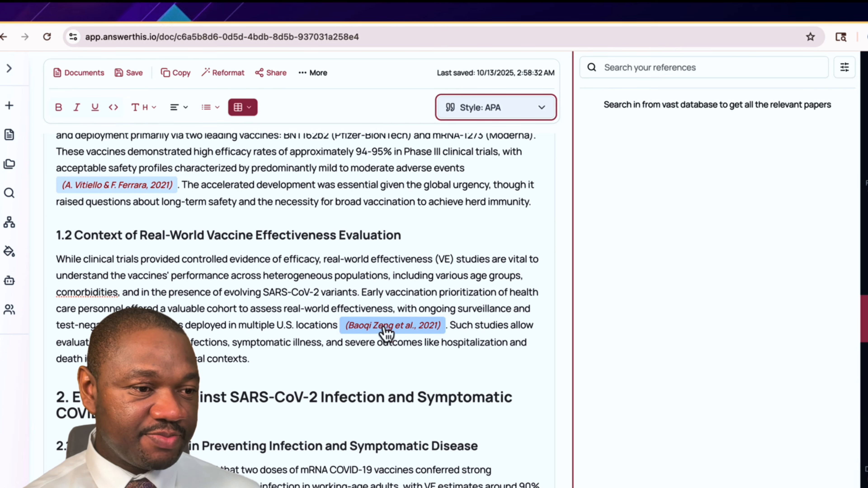
{"action": "scroll", "coordinate": [358, 352], "scroll_direction": "up", "scroll_amount": 5}
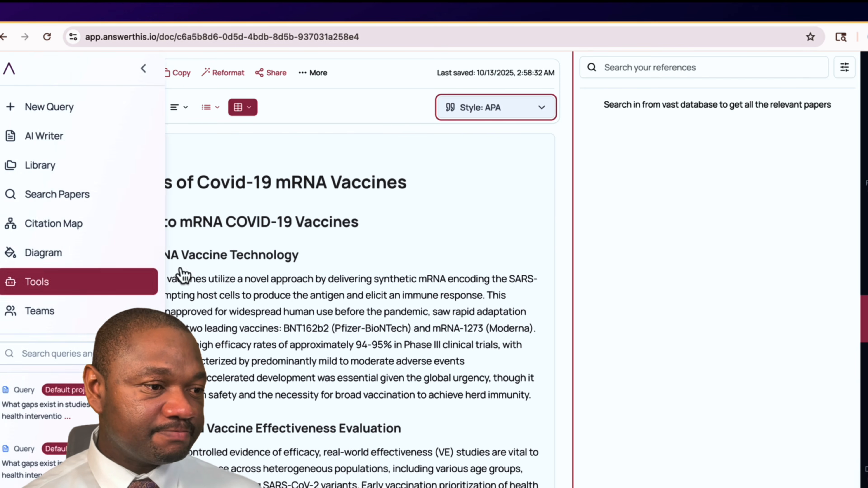
{"action": "left_click_drag", "start_coordinate": [55, 277], "coordinate": [482, 295]}
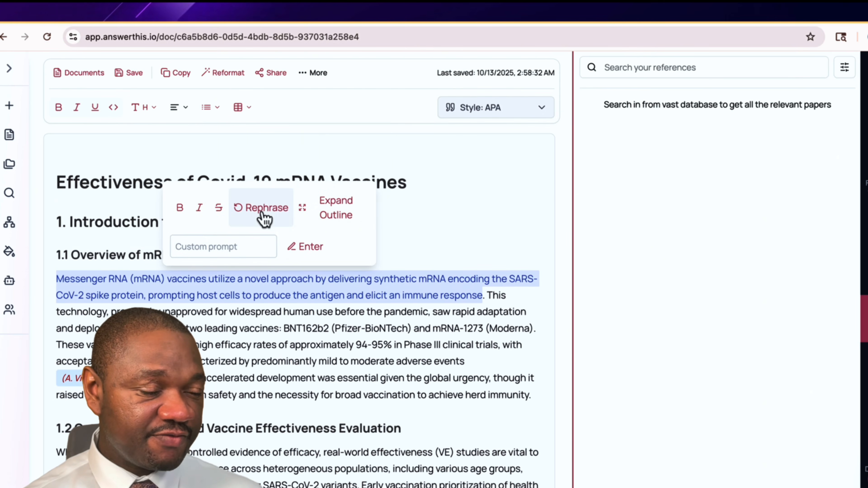
{"action": "left_click", "coordinate": [260, 207]}
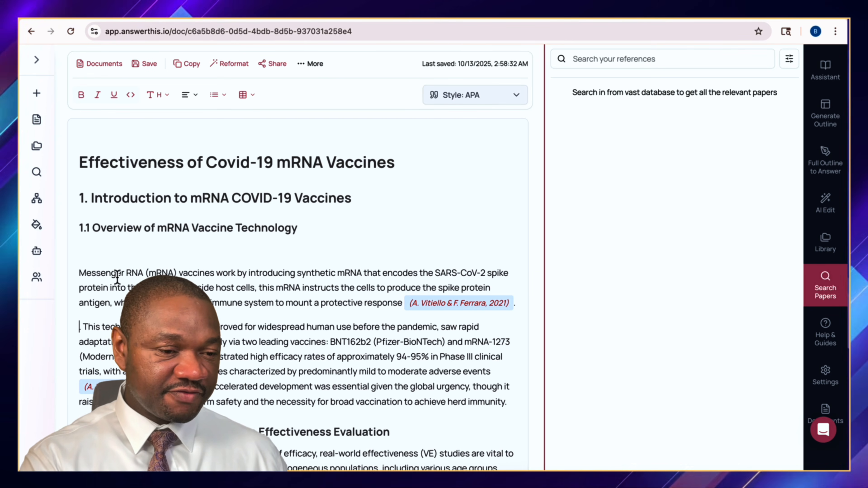
{"action": "key", "text": "BackSpace"}
Open the document's Share dialog and select the email addresses field.
{"action": "scroll", "coordinate": [293, 281], "scroll_direction": "down", "scroll_amount": 1}
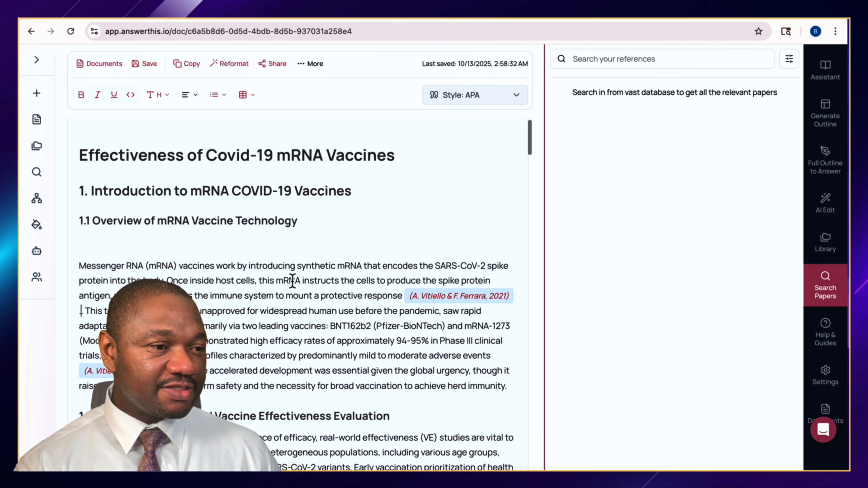
{"action": "scroll", "coordinate": [293, 281], "scroll_direction": "up", "scroll_amount": 1}
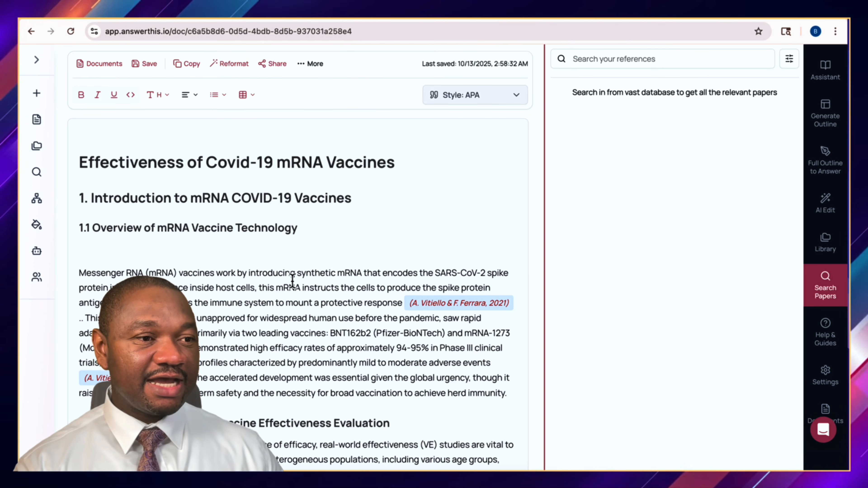
{"action": "scroll", "coordinate": [292, 281], "scroll_direction": "down", "scroll_amount": 1}
{"action": "scroll", "coordinate": [292, 281], "scroll_direction": "down", "scroll_amount": 1}
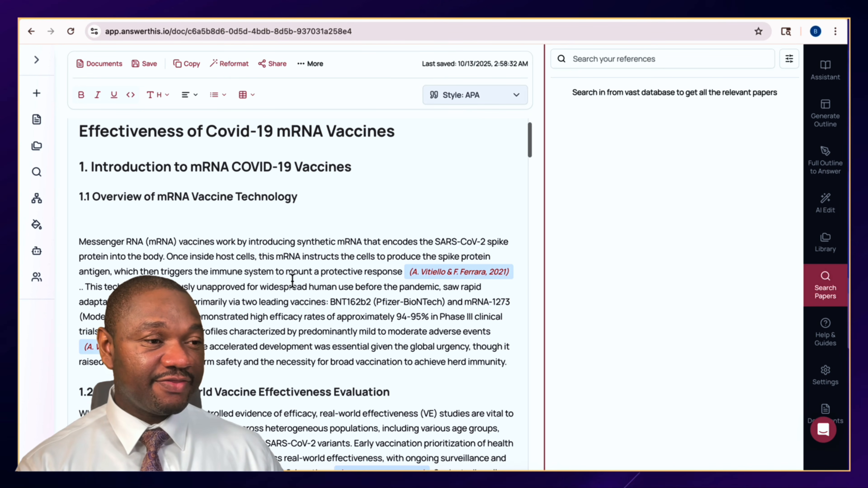
{"action": "scroll", "coordinate": [380, 267], "scroll_direction": "down", "scroll_amount": 15}
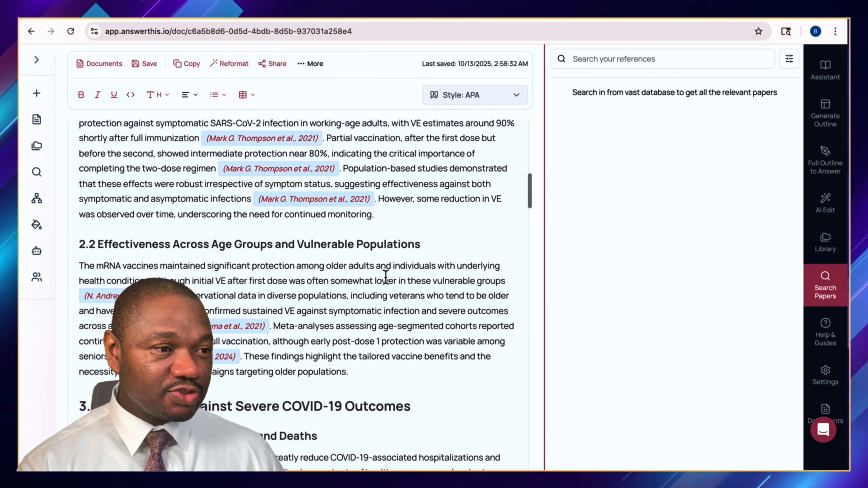
{"action": "left_click", "coordinate": [273, 65]}
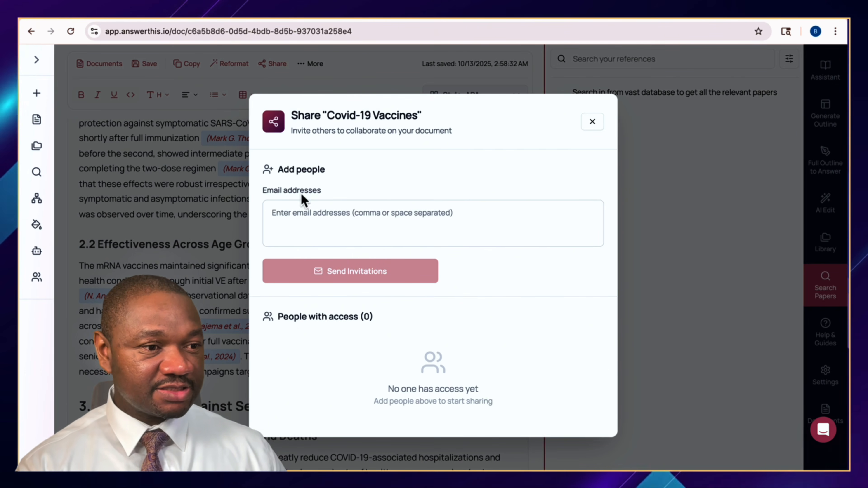
{"action": "left_click", "coordinate": [299, 215]}
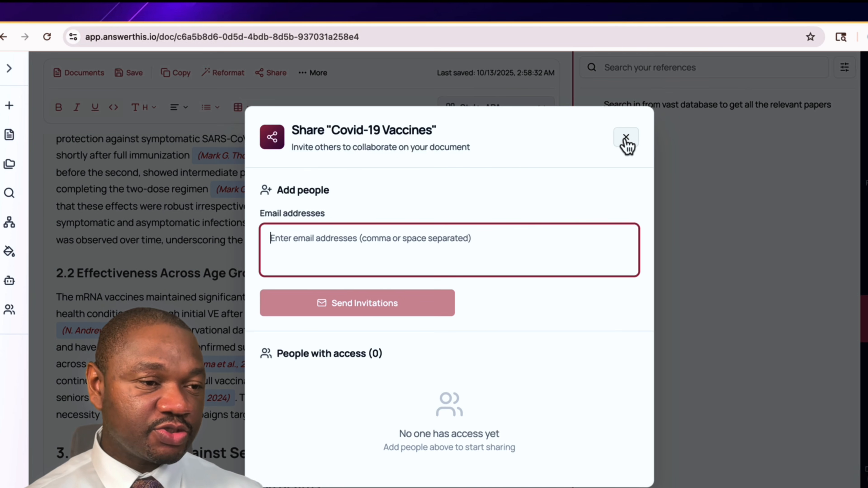
Close the Share dialog, export the document as a PDF and open the downloaded file.
{"action": "left_click", "coordinate": [625, 138]}
{"action": "left_click", "coordinate": [313, 73]}
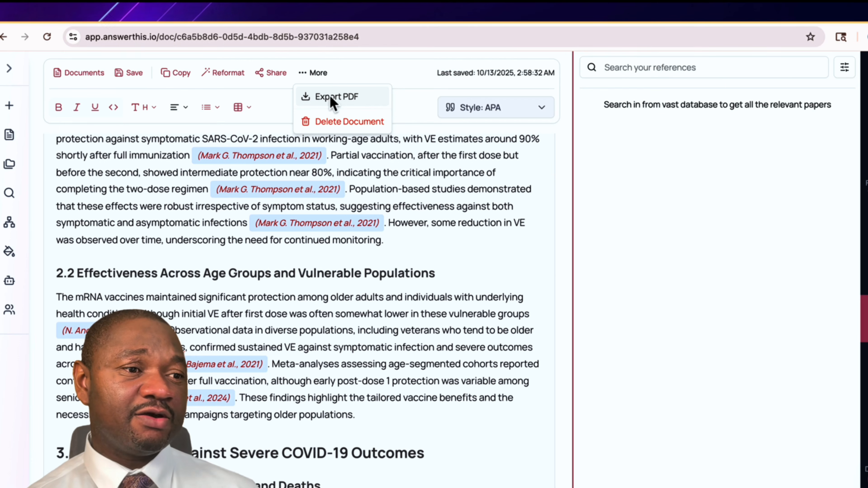
{"action": "left_click", "coordinate": [333, 100]}
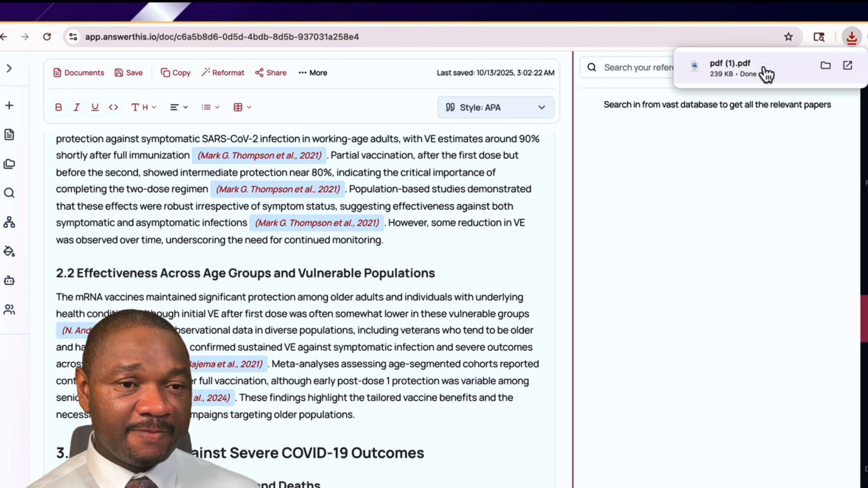
{"action": "left_click", "coordinate": [722, 65]}
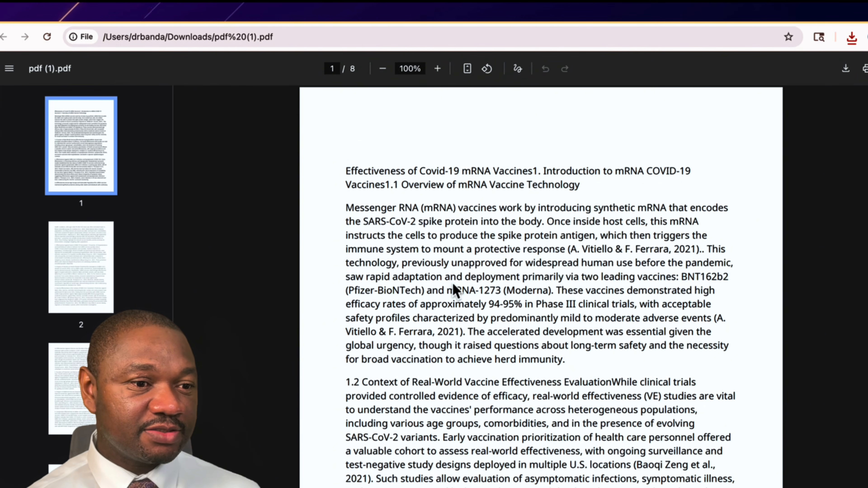
Scroll through the exported PDF to review its sections, conclusion and summary table.
{"action": "scroll", "coordinate": [456, 337], "scroll_direction": "down", "scroll_amount": 20}
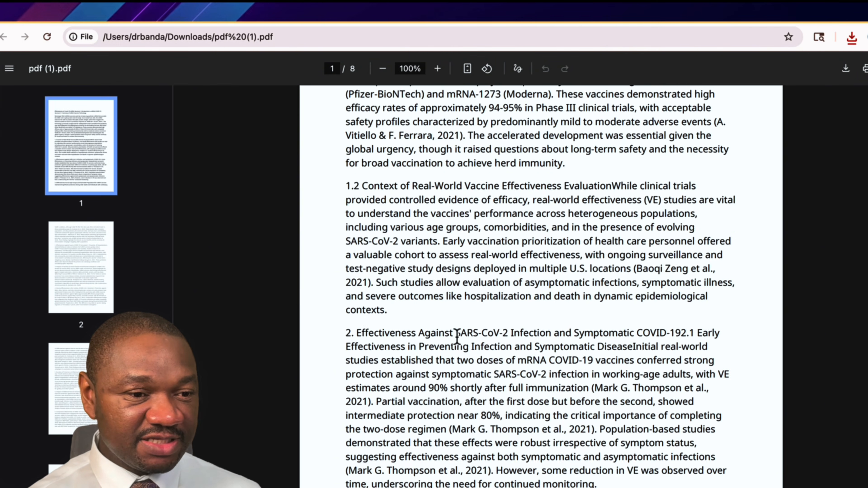
{"action": "scroll", "coordinate": [457, 337], "scroll_direction": "down", "scroll_amount": 12}
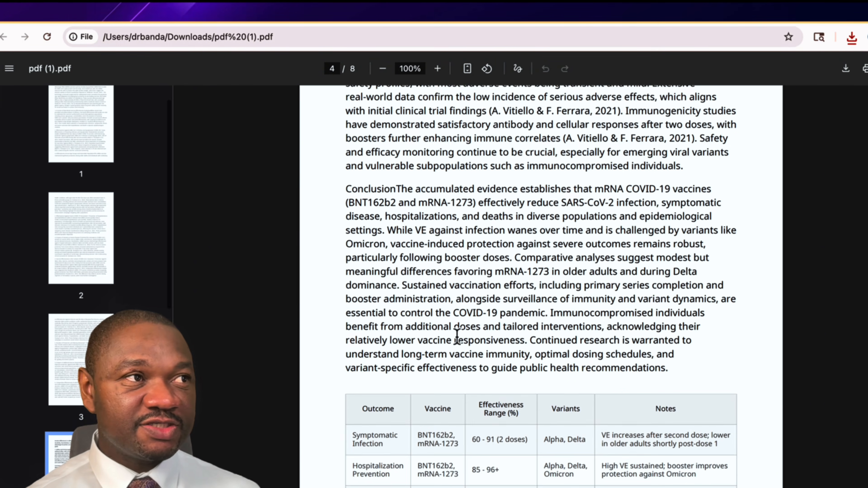
{"action": "scroll", "coordinate": [457, 337], "scroll_direction": "down", "scroll_amount": 8}
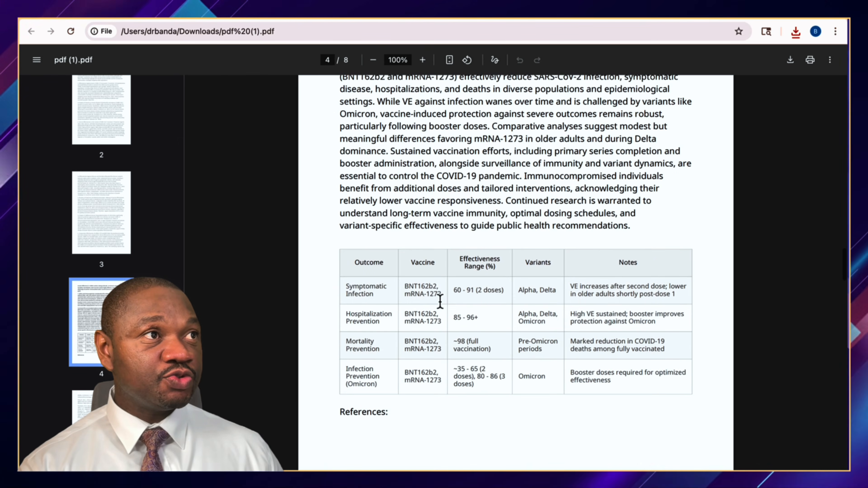
{"action": "scroll", "coordinate": [440, 301], "scroll_direction": "up", "scroll_amount": 10}
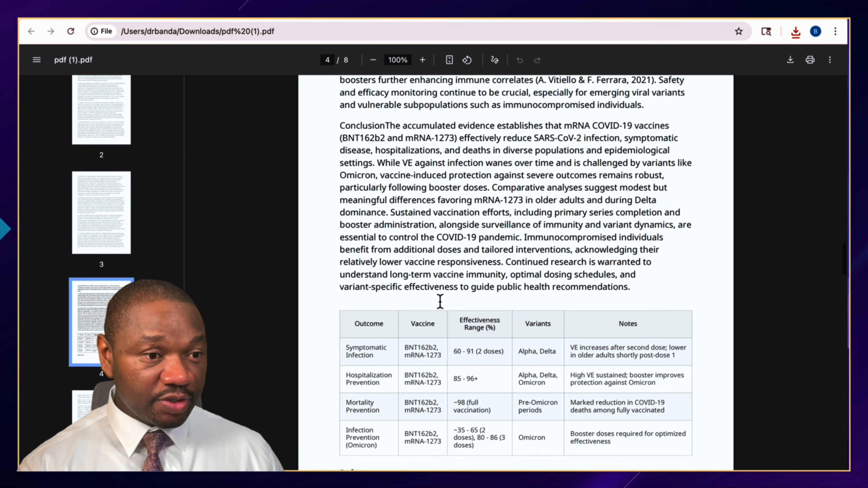
{"action": "scroll", "coordinate": [440, 301], "scroll_direction": "up", "scroll_amount": 5}
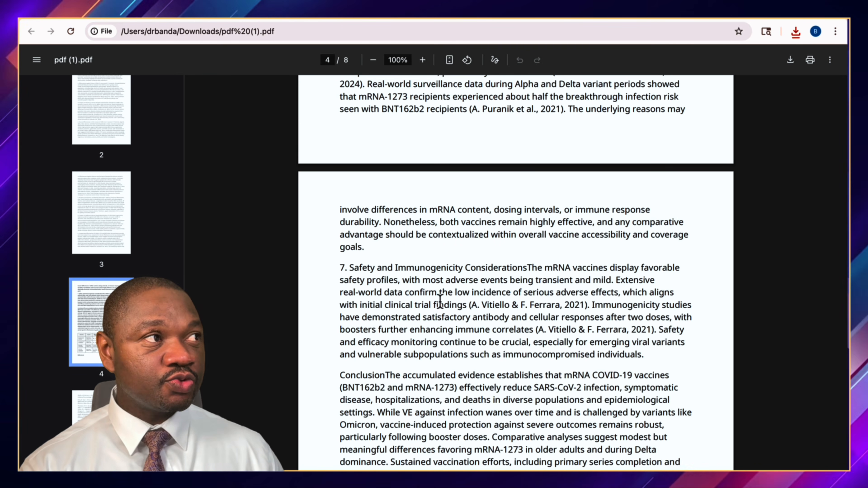
{"action": "scroll", "coordinate": [440, 301], "scroll_direction": "up", "scroll_amount": 1}
{"action": "scroll", "coordinate": [440, 301], "scroll_direction": "up", "scroll_amount": 1}
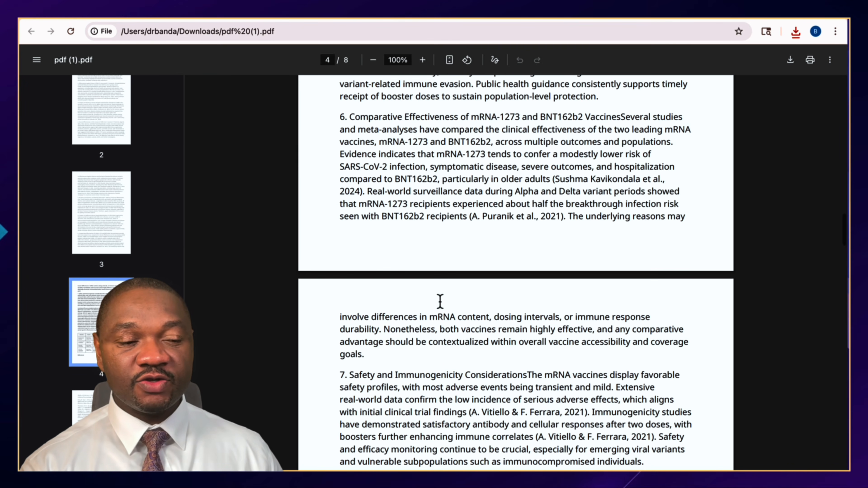
{"action": "scroll", "coordinate": [440, 301], "scroll_direction": "up", "scroll_amount": 6}
{"action": "scroll", "coordinate": [440, 301], "scroll_direction": "up", "scroll_amount": 6}
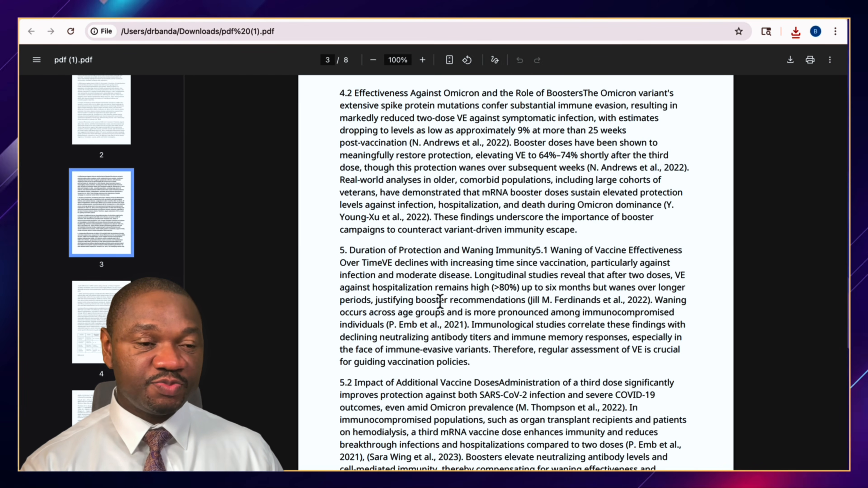
{"action": "scroll", "coordinate": [439, 301], "scroll_direction": "up", "scroll_amount": 20}
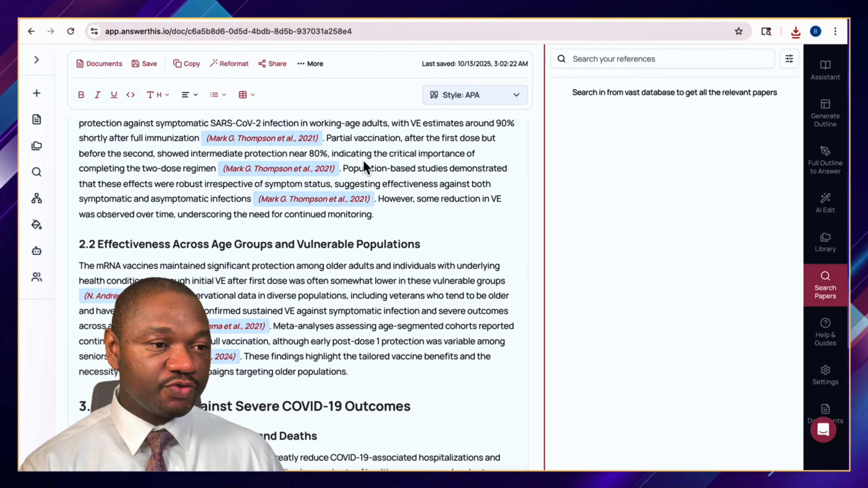
Select the opening sentences of the mRNA Vaccine Technology overview and generate an AI Edit summary of them.
{"action": "scroll", "coordinate": [388, 268], "scroll_direction": "up", "scroll_amount": 10}
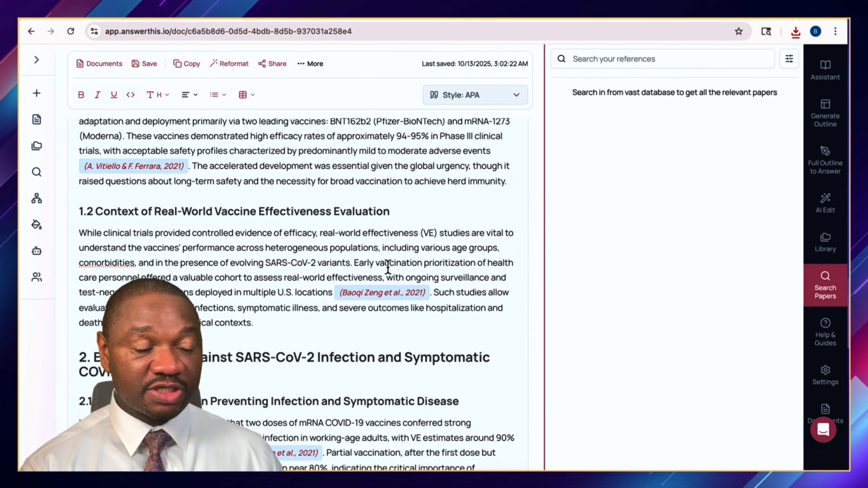
{"action": "scroll", "coordinate": [388, 268], "scroll_direction": "up", "scroll_amount": 7}
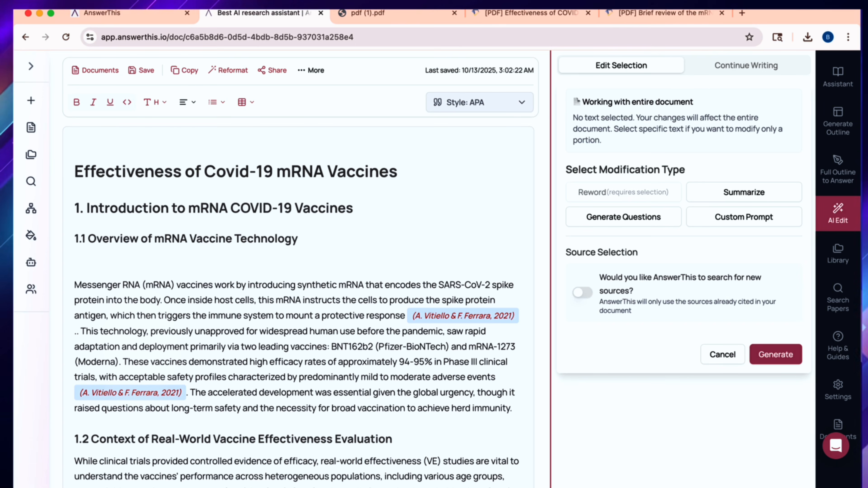
{"action": "scroll", "coordinate": [298, 307], "scroll_direction": "down", "scroll_amount": 4}
{"action": "scroll", "coordinate": [299, 307], "scroll_direction": "up", "scroll_amount": 4}
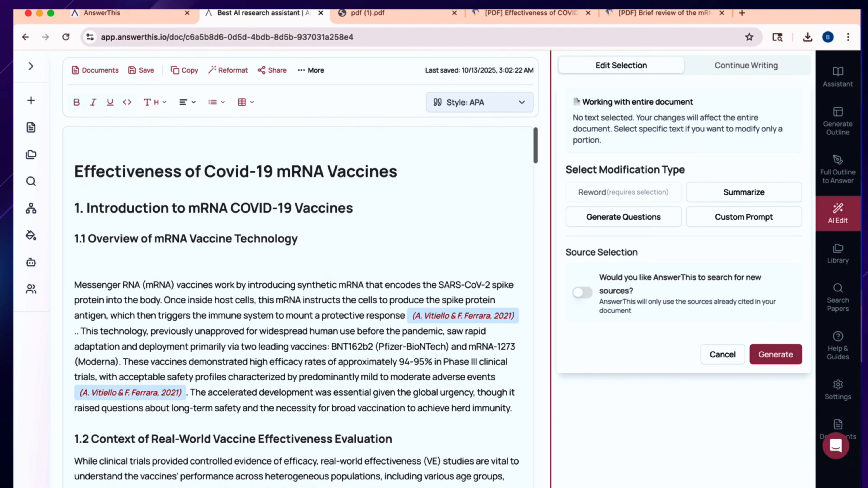
{"action": "scroll", "coordinate": [299, 307], "scroll_direction": "down", "scroll_amount": 13}
{"action": "scroll", "coordinate": [298, 307], "scroll_direction": "down", "scroll_amount": 7}
{"action": "scroll", "coordinate": [298, 307], "scroll_direction": "up", "scroll_amount": 17}
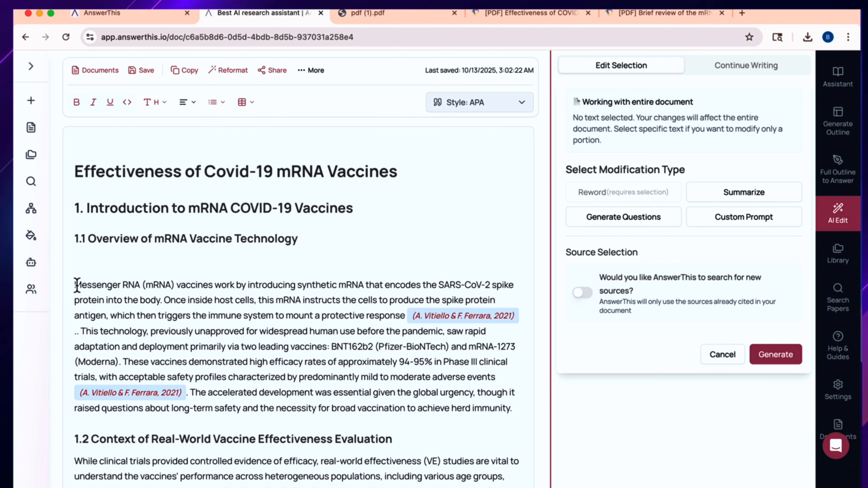
{"action": "left_click_drag", "start_coordinate": [77, 284], "coordinate": [403, 313]}
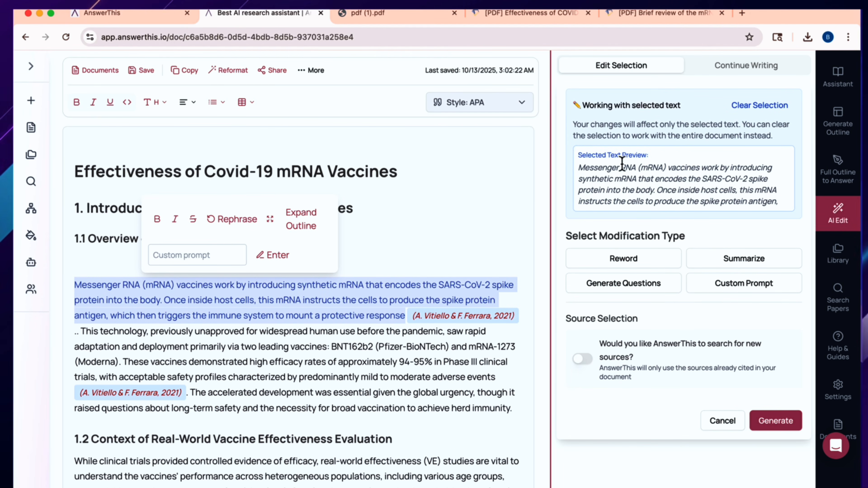
{"action": "scroll", "coordinate": [669, 185], "scroll_direction": "down", "scroll_amount": 2}
{"action": "scroll", "coordinate": [669, 184], "scroll_direction": "up", "scroll_amount": 2}
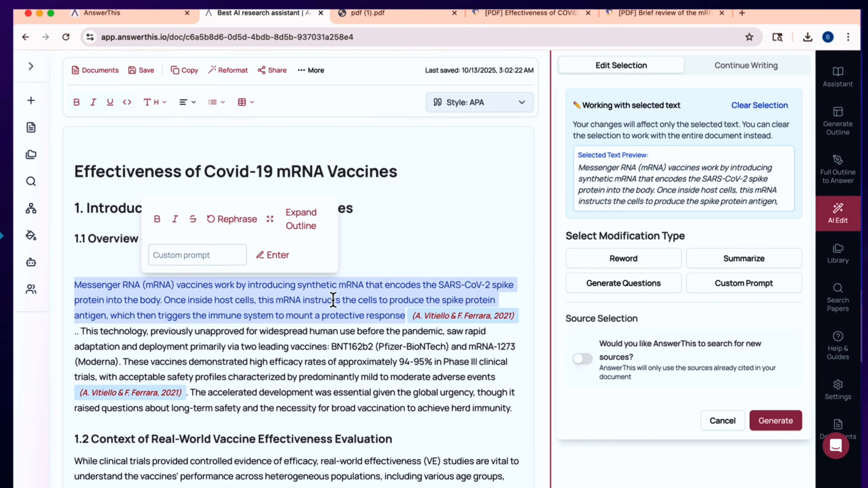
{"action": "left_click", "coordinate": [736, 262]}
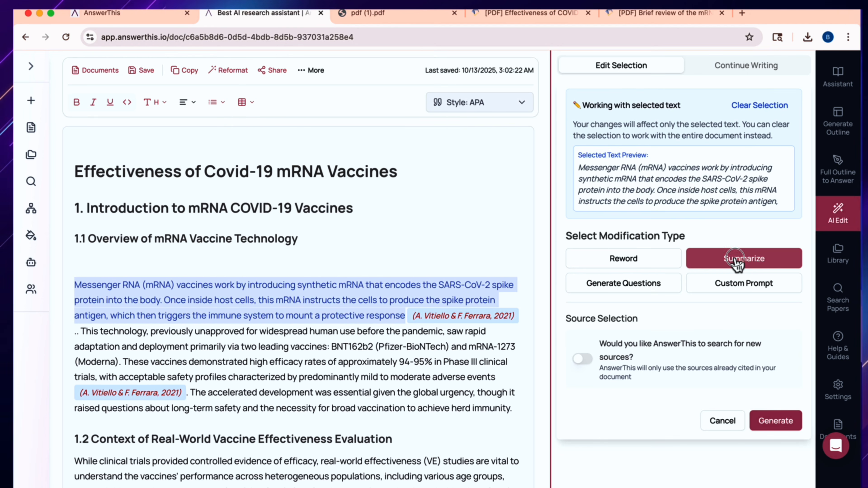
{"action": "left_click", "coordinate": [776, 421]}
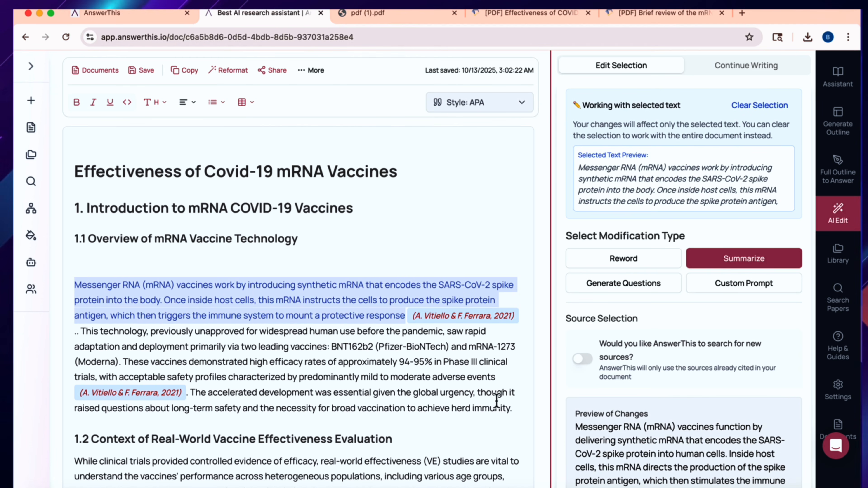
Review the summarized preview and apply it as a replacement for the selected text.
{"action": "scroll", "coordinate": [634, 331], "scroll_direction": "down", "scroll_amount": 5}
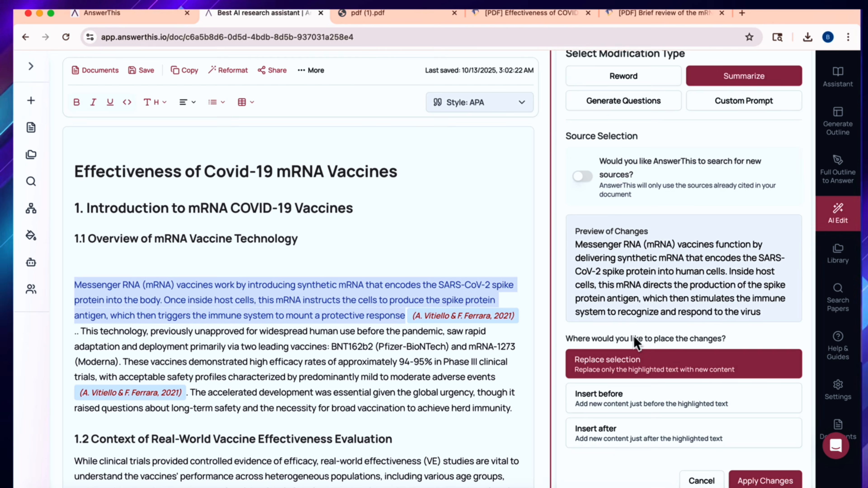
{"action": "scroll", "coordinate": [634, 330], "scroll_direction": "up", "scroll_amount": 3}
{"action": "scroll", "coordinate": [635, 323], "scroll_direction": "down", "scroll_amount": 4}
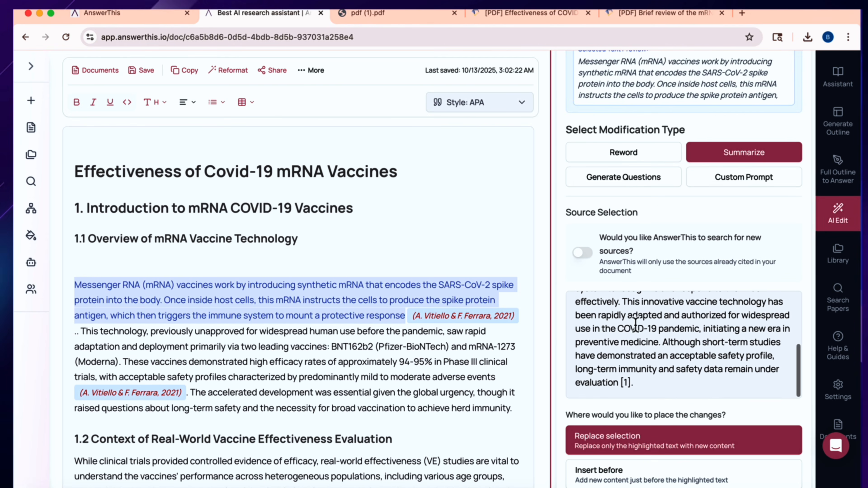
{"action": "scroll", "coordinate": [635, 323], "scroll_direction": "down", "scroll_amount": 2}
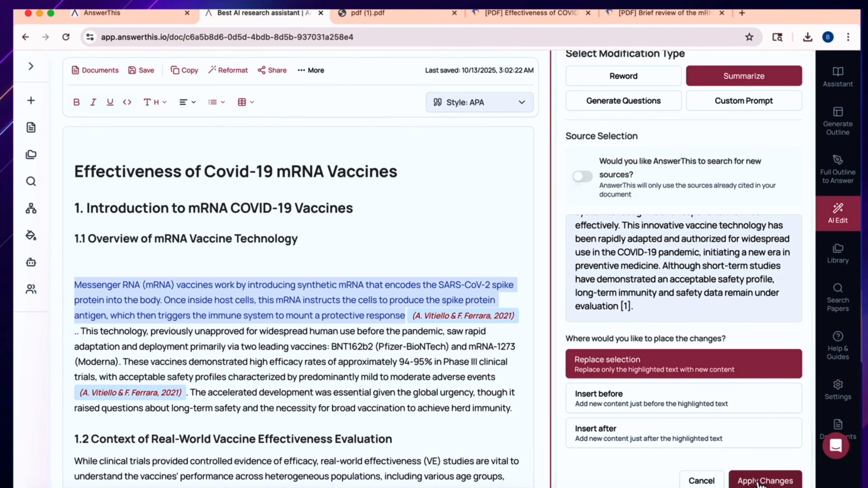
{"action": "left_click", "coordinate": [757, 482]}
Remove the blank lines above the revised paragraph and merge the leftover citation text back into it.
{"action": "scroll", "coordinate": [291, 377], "scroll_direction": "down", "scroll_amount": 3}
{"action": "scroll", "coordinate": [65, 255], "scroll_direction": "up", "scroll_amount": 2}
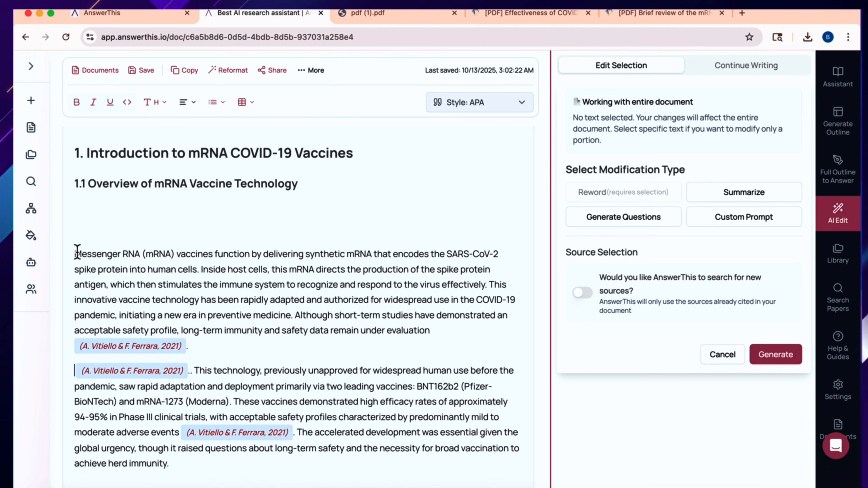
{"action": "left_click", "coordinate": [77, 252]}
{"action": "key", "text": "BackSpace"}
{"action": "key", "text": "BackSpace"}
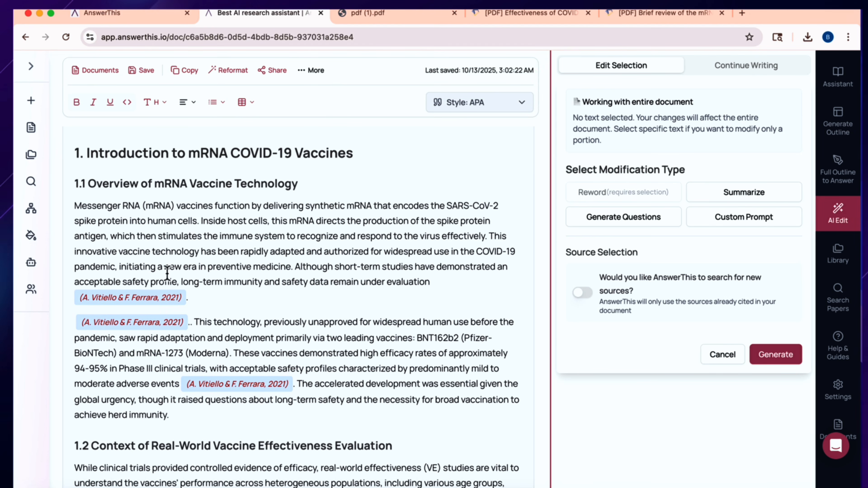
{"action": "left_click", "coordinate": [77, 323]}
{"action": "key", "text": "BackSpace"}
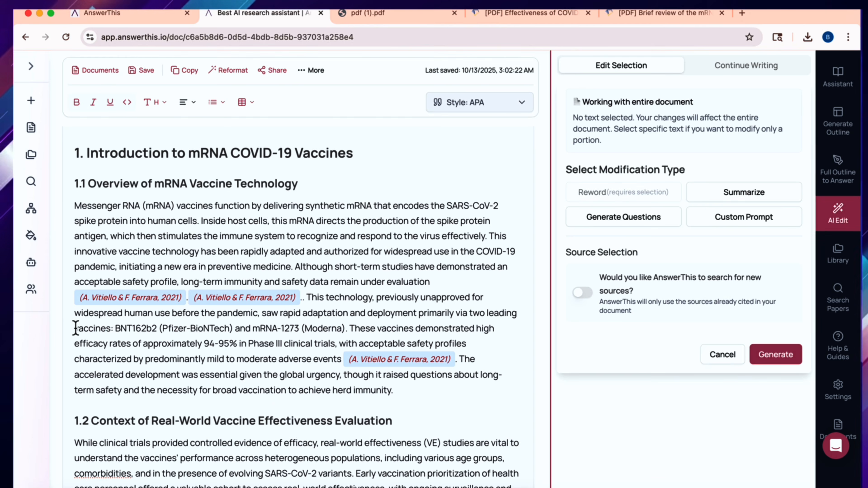